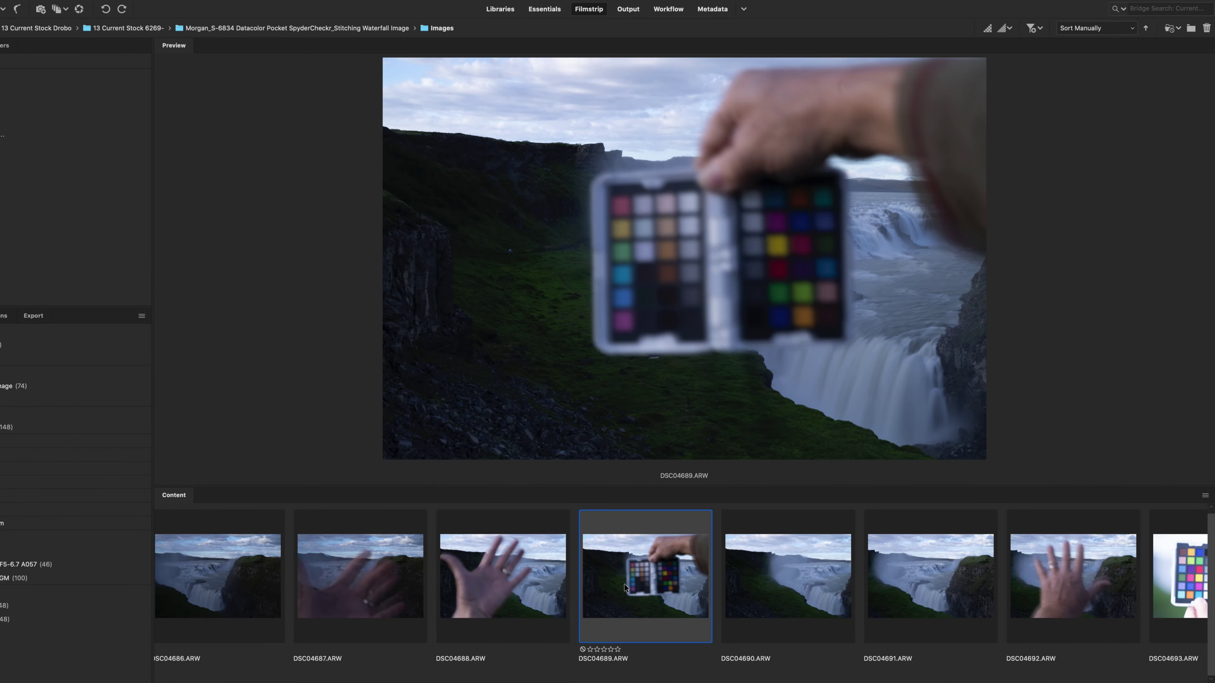
Step: Add DSC04691 and DSC04690 to the selected DSC04689 color-checker frame in Bridge
super+click(919, 597)
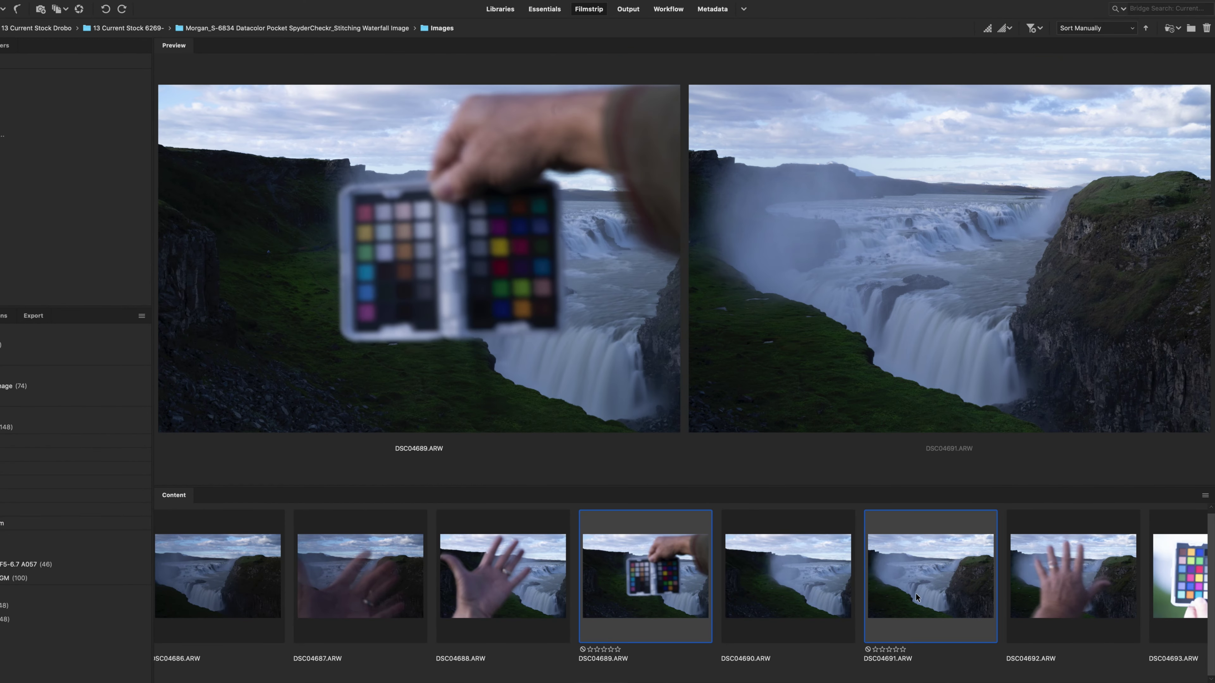
super+click(836, 598)
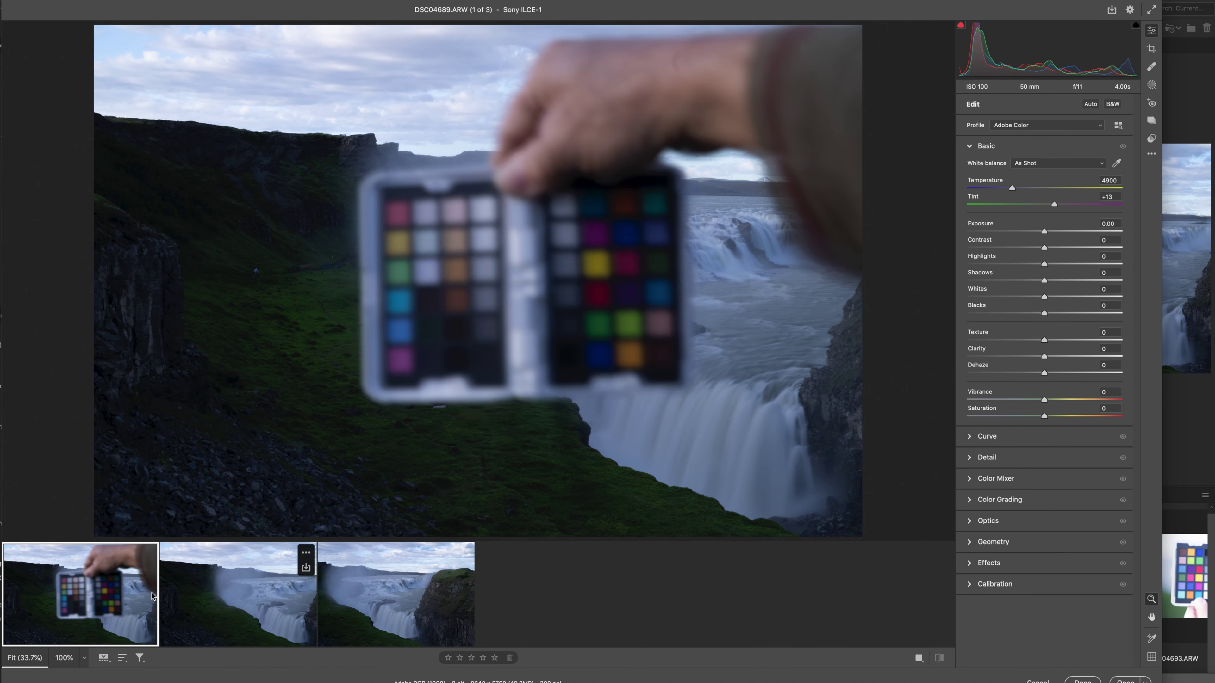
Step: White-balance the checker frame from a neutral grey patch, then show the third waterfall frame
click(1118, 164)
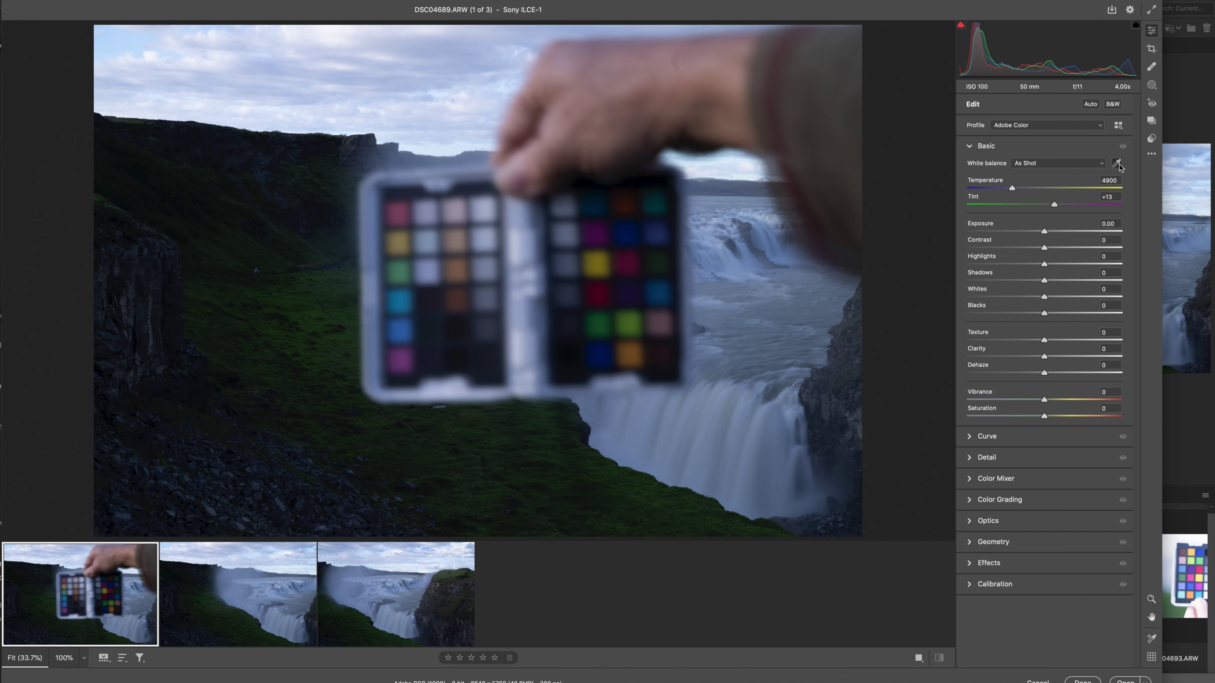
click(490, 302)
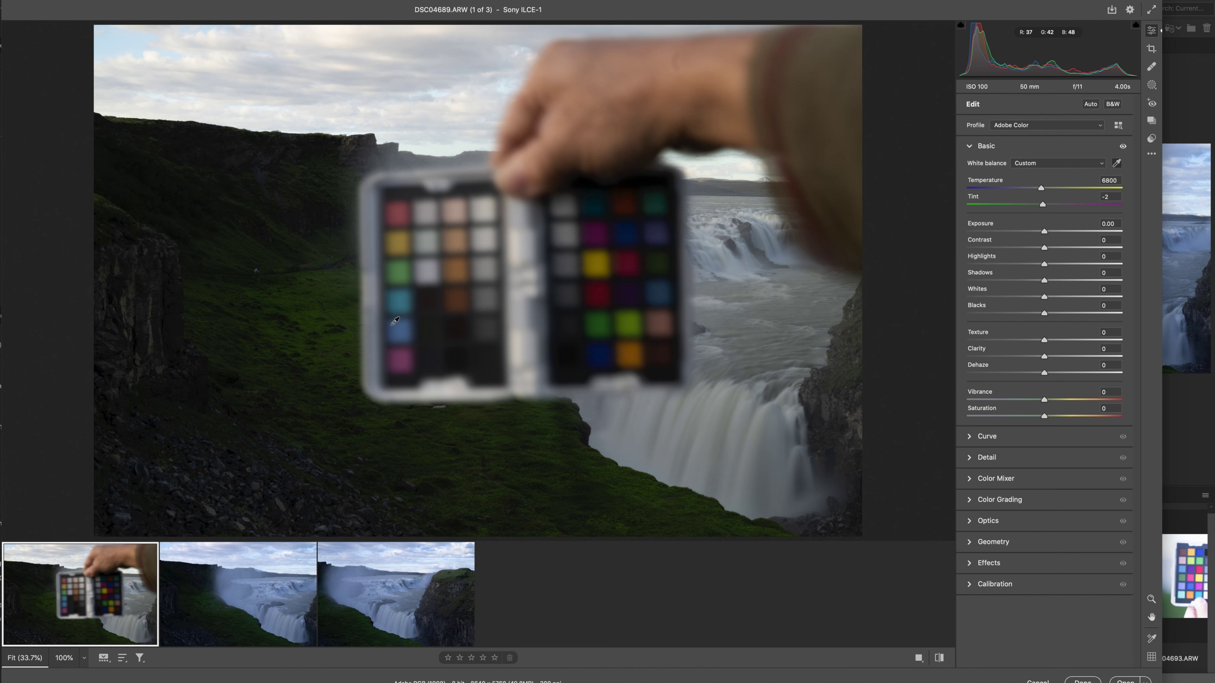
click(148, 555)
click(396, 593)
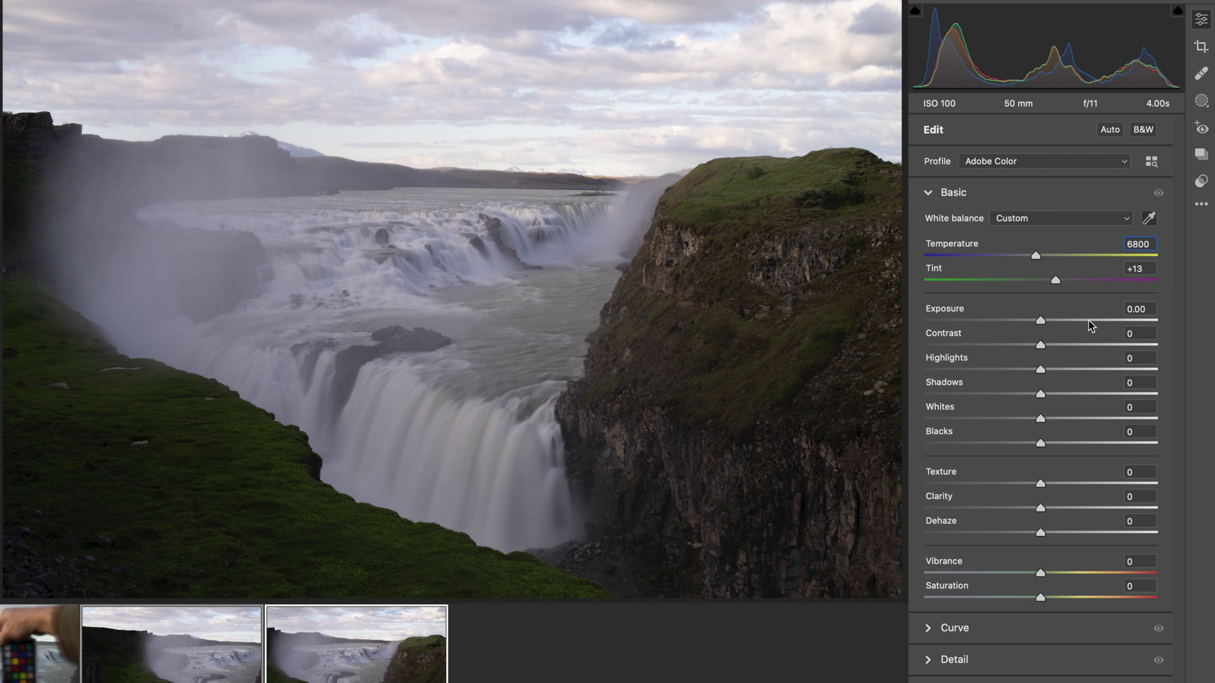
Step: Set Exposure +0.60, Contrast +59, Highlights +1, Shadows +45, Clarity +21 and Dehaze +12
drag(1042, 324, 1058, 324)
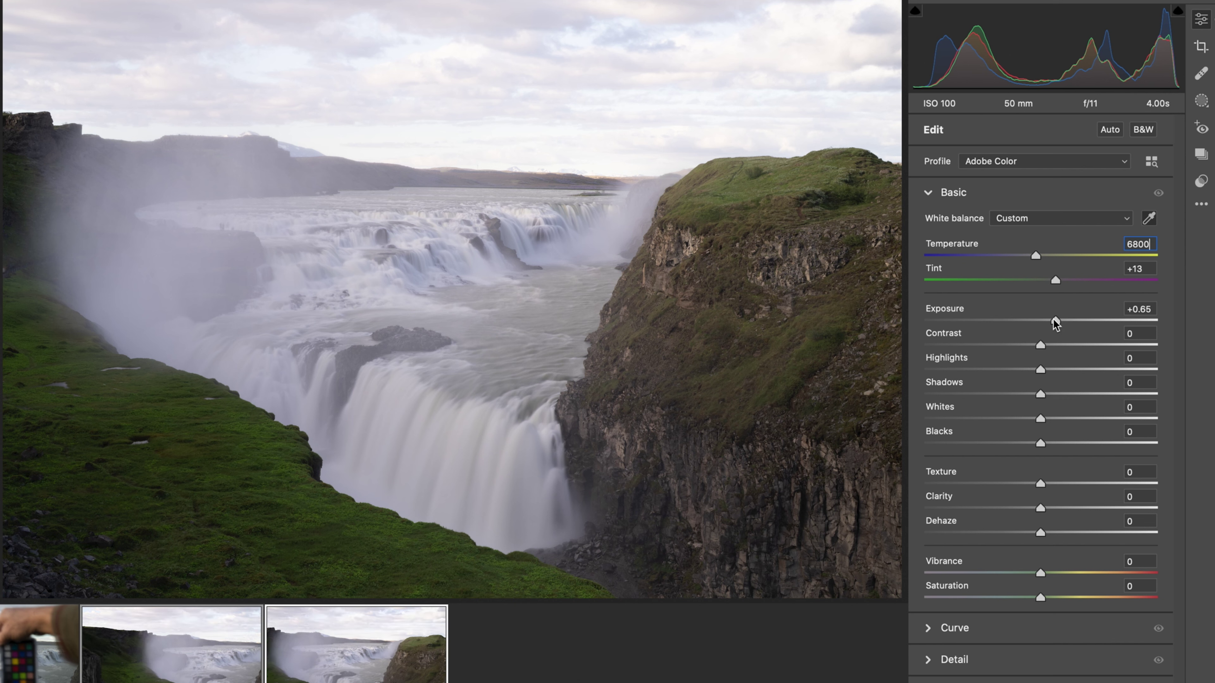
drag(1040, 346, 1106, 339)
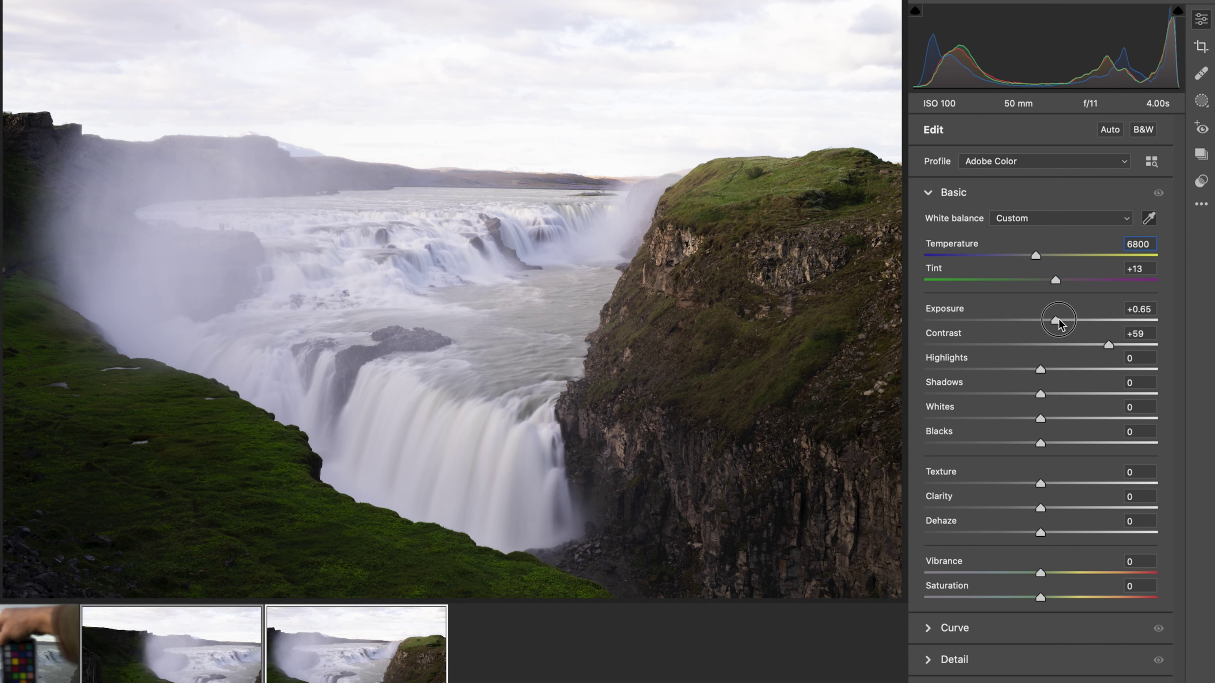
drag(1058, 320, 1058, 323)
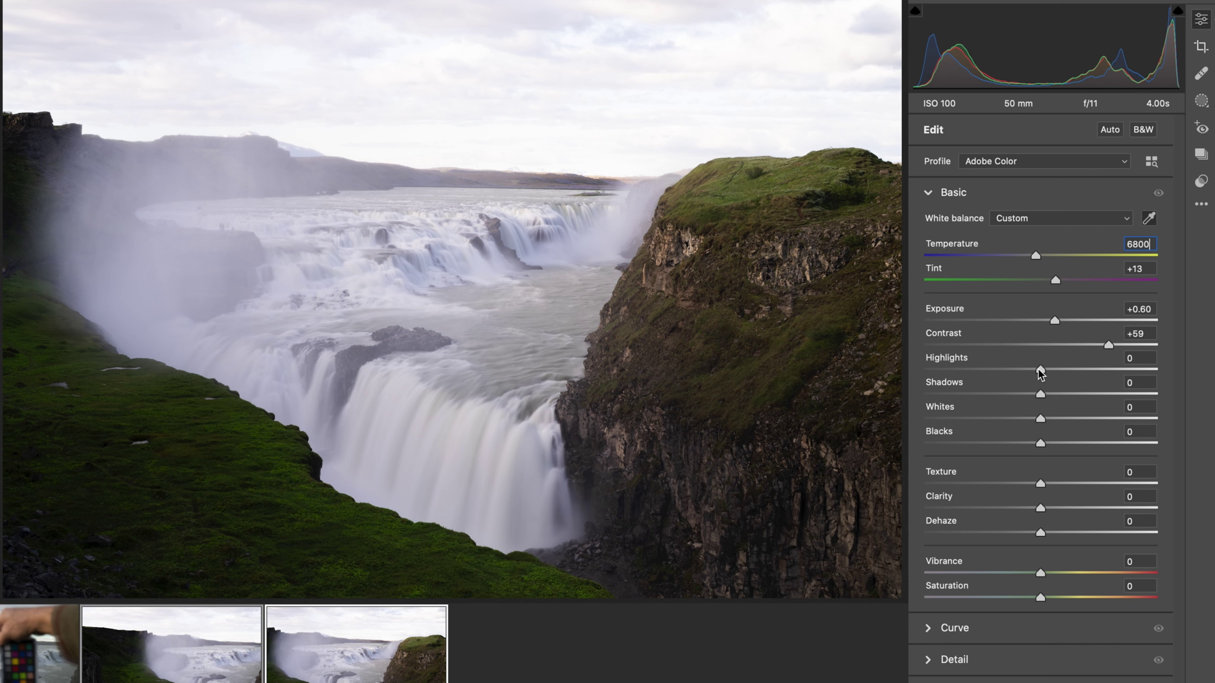
drag(1039, 370, 1093, 393)
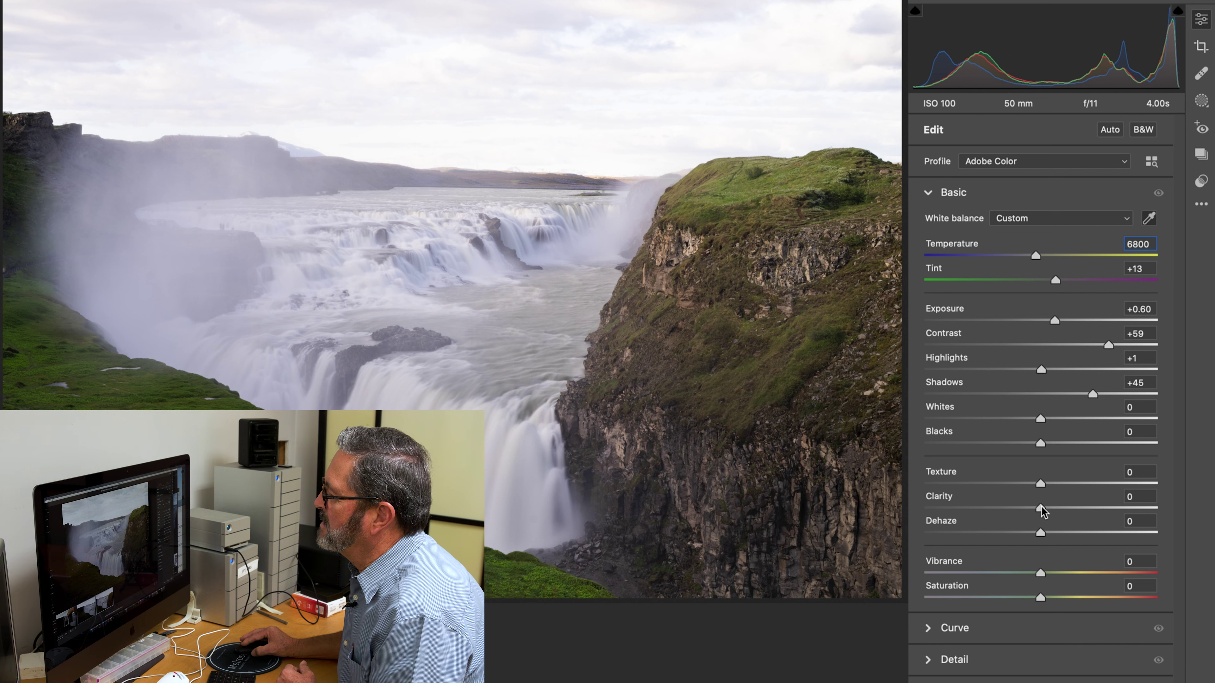
mouse_move(1042, 511)
mouse_down()
mouse_move(1069, 509)
mouse_move(1041, 534)
mouse_move(1054, 533)
mouse_up()
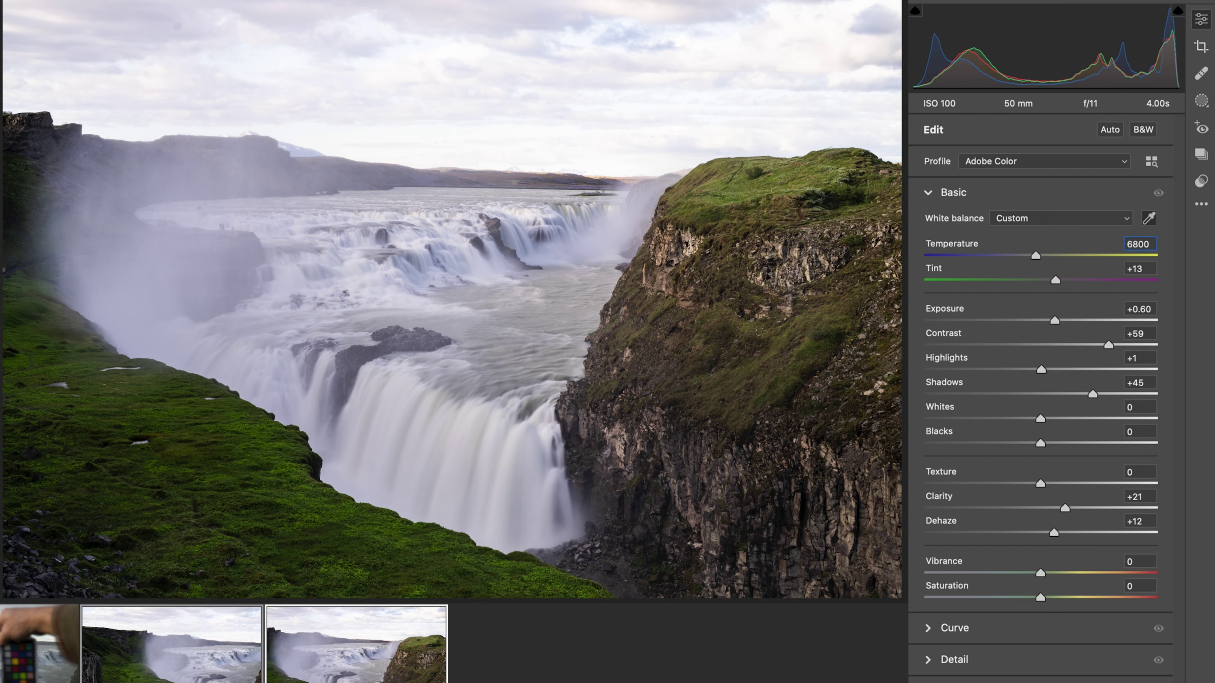
click(1204, 101)
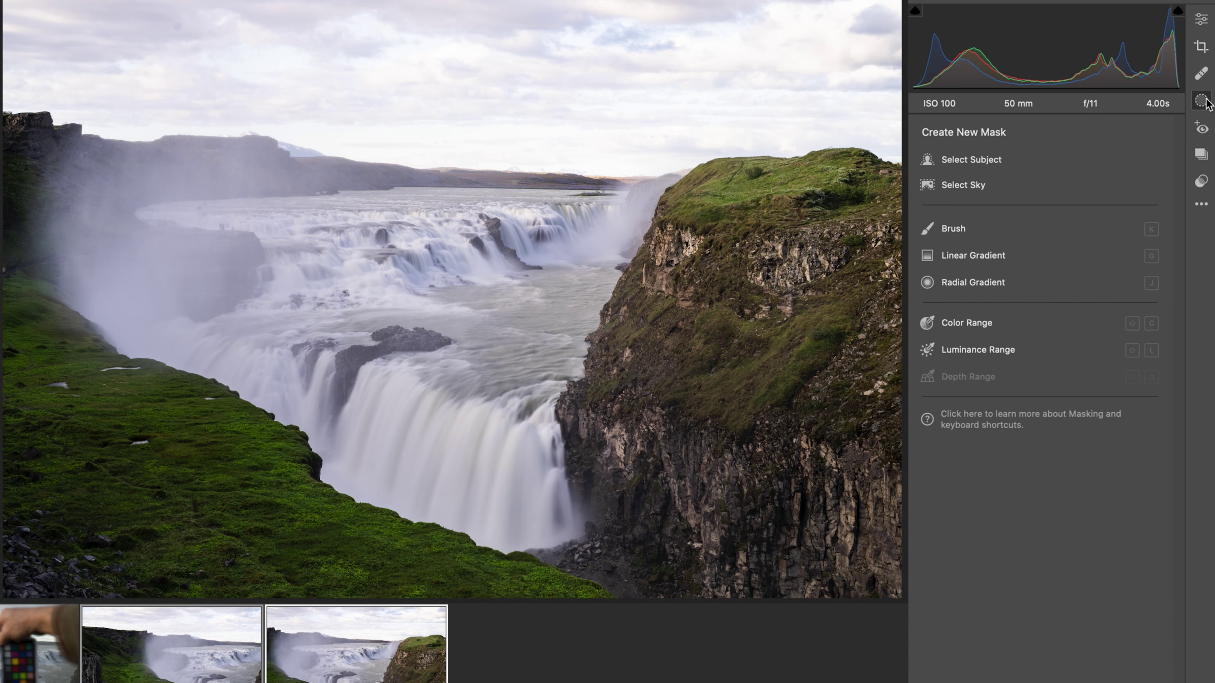
Step: Mask the sky automatically and set its Exposure to -0.70 and Hue to -3.7
click(973, 186)
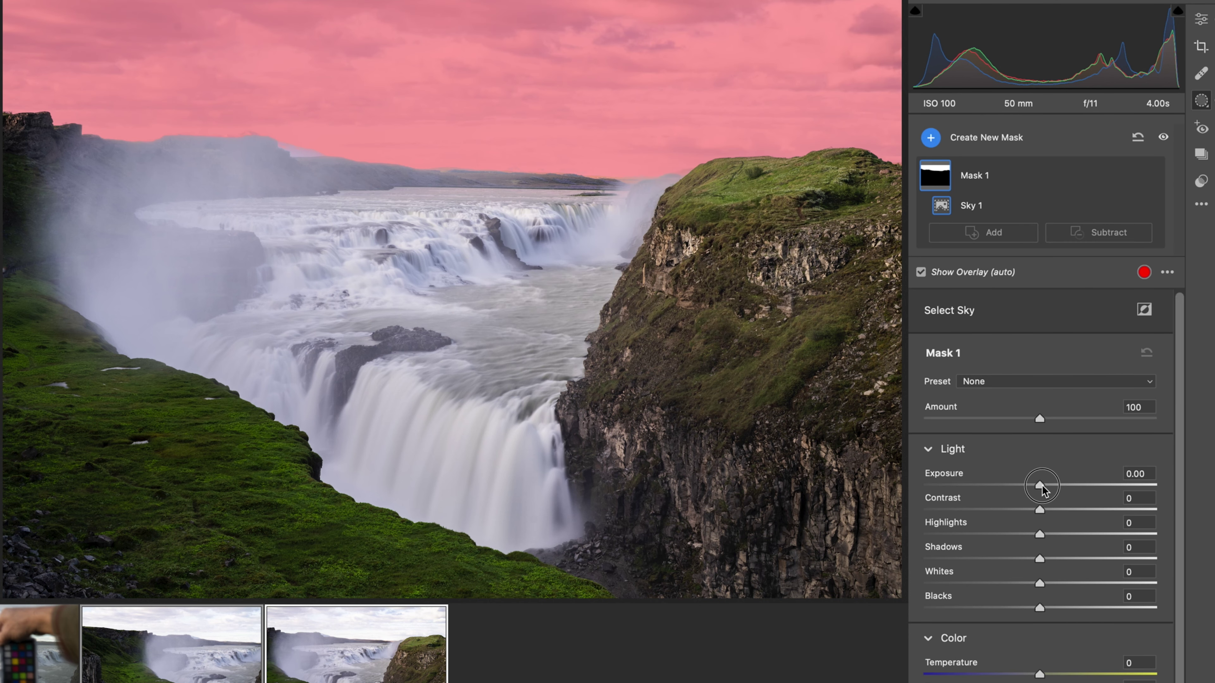
mouse_move(1042, 486)
mouse_down()
mouse_move(1010, 484)
mouse_move(1027, 484)
mouse_up()
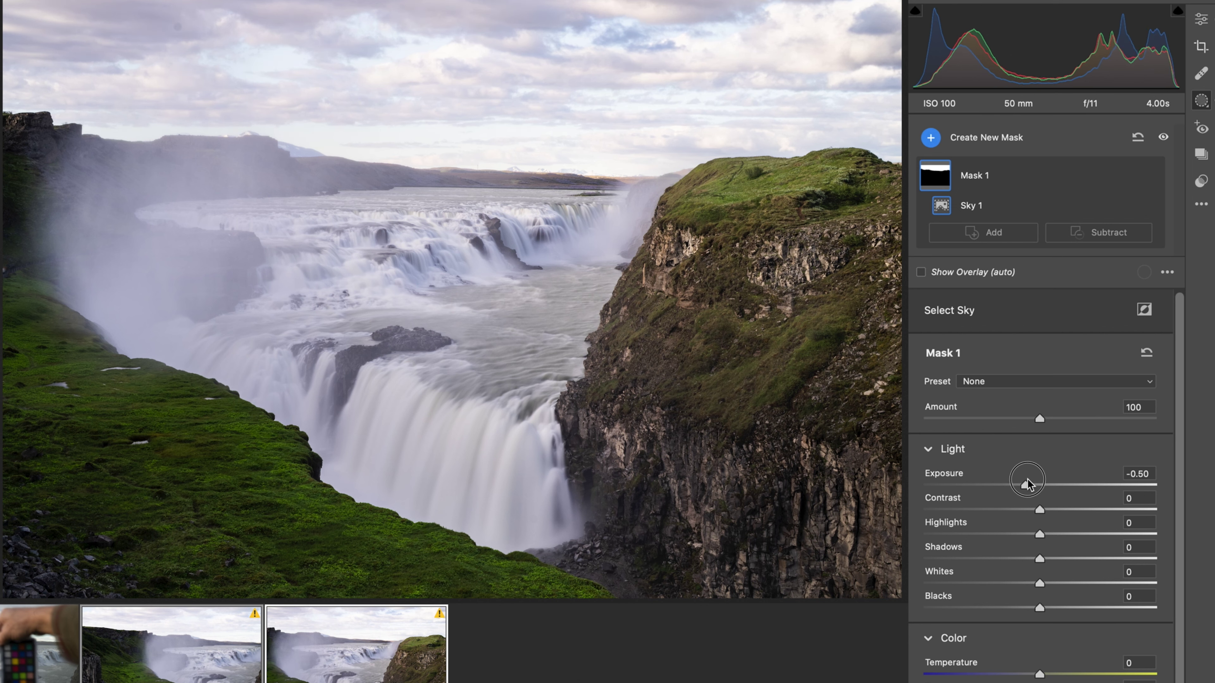
drag(1028, 482, 1022, 483)
scroll(1015, 409, down, 7)
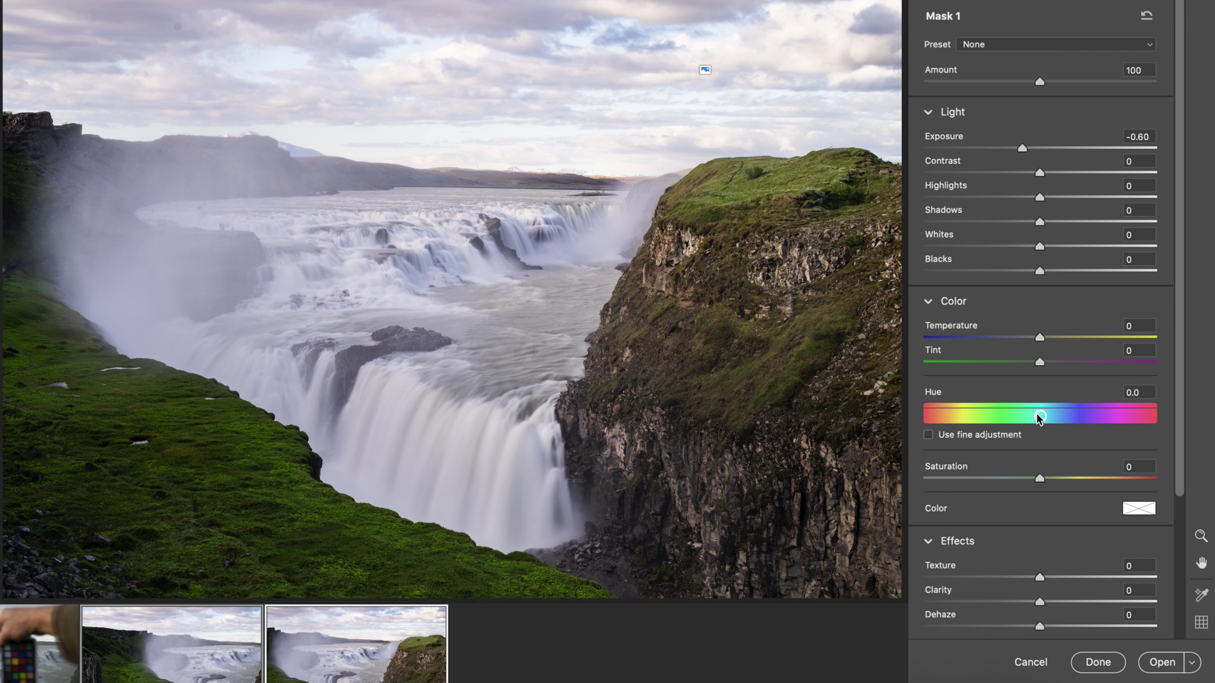
mouse_move(1039, 416)
mouse_down()
mouse_move(1059, 416)
mouse_move(1040, 411)
mouse_up()
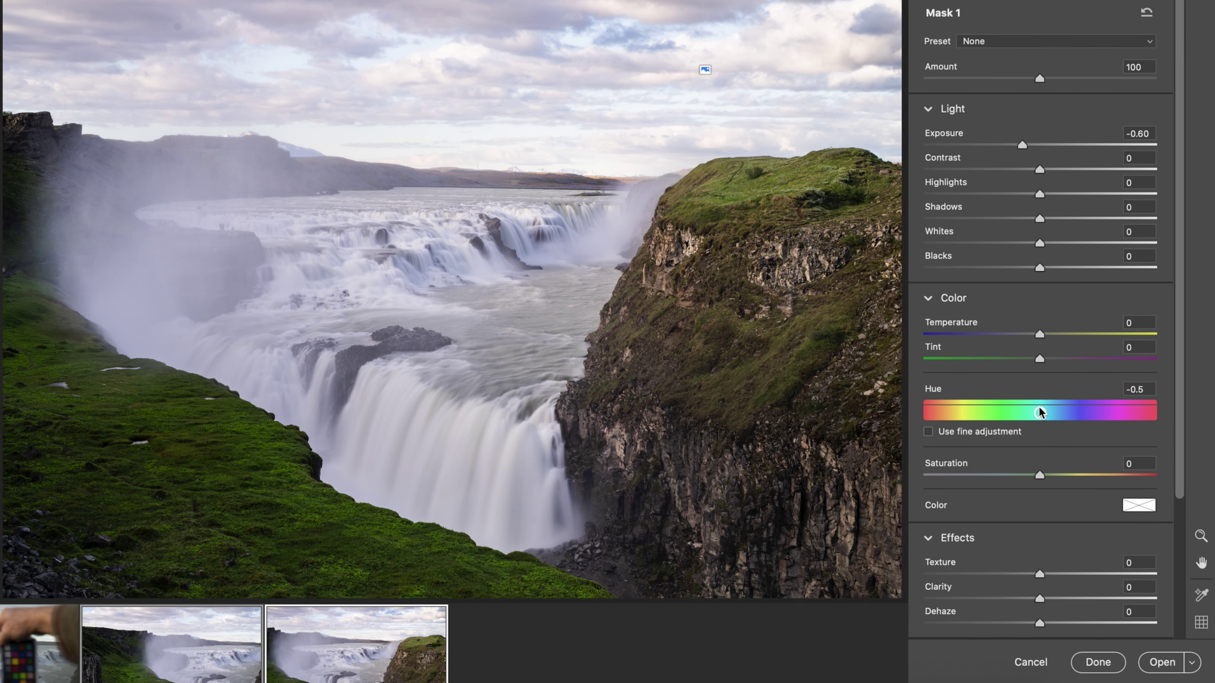
drag(1039, 410, 1037, 417)
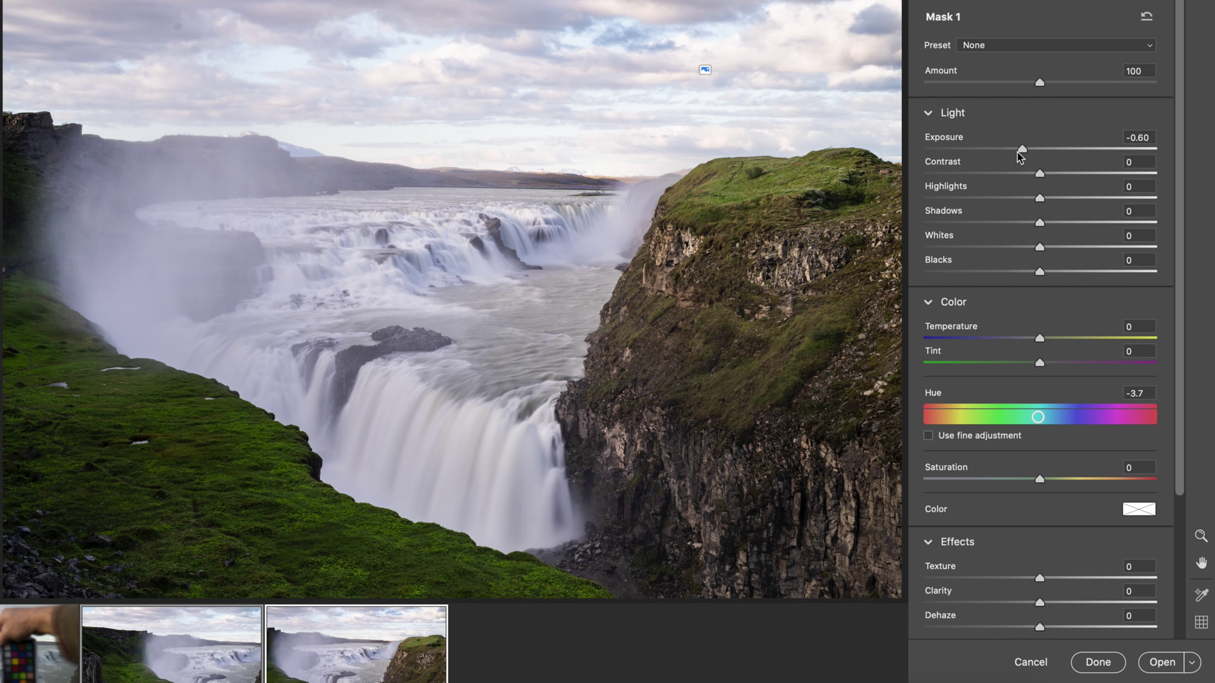
drag(1023, 152, 1020, 153)
scroll(1141, 217, up, 8)
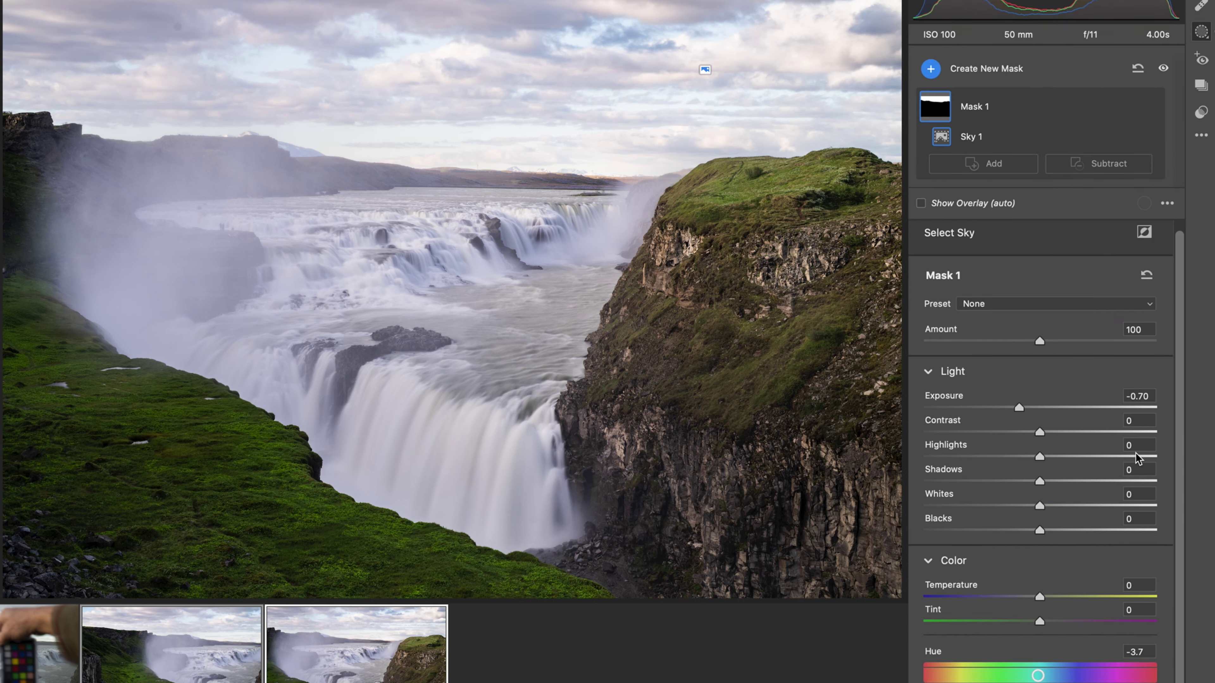
Step: Add a Select Subject mask on the waterfall with Exposure +0.20, Contrast +17, Highlights -9
click(932, 165)
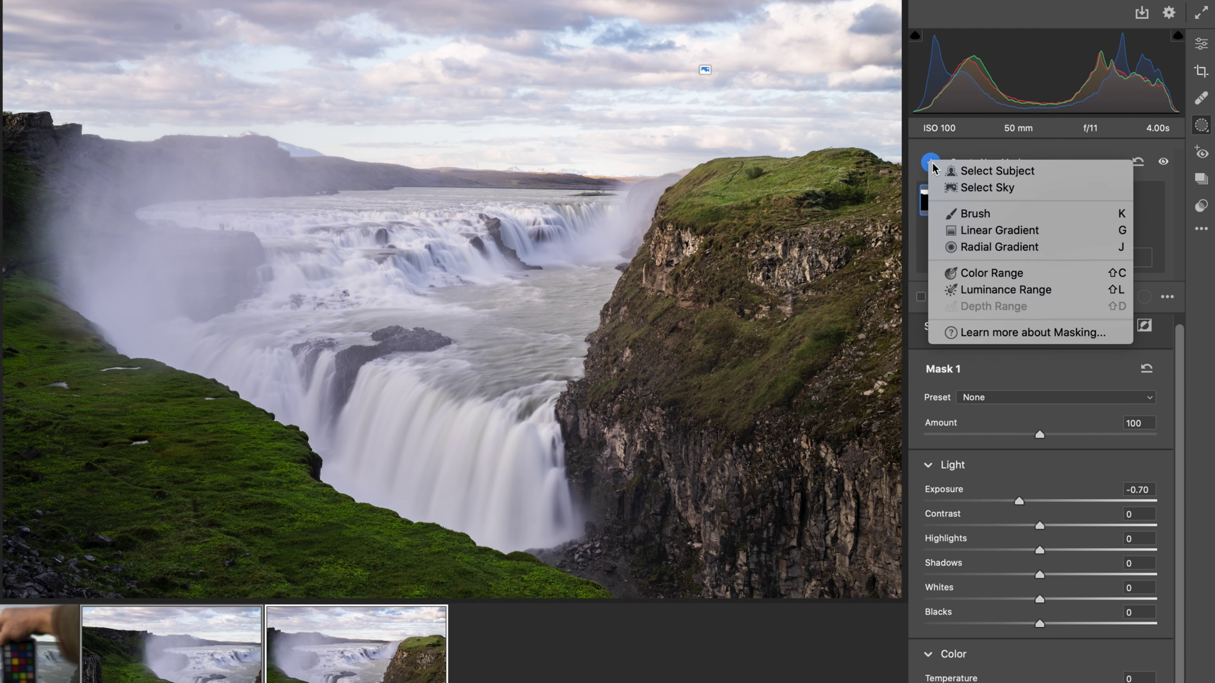
click(984, 172)
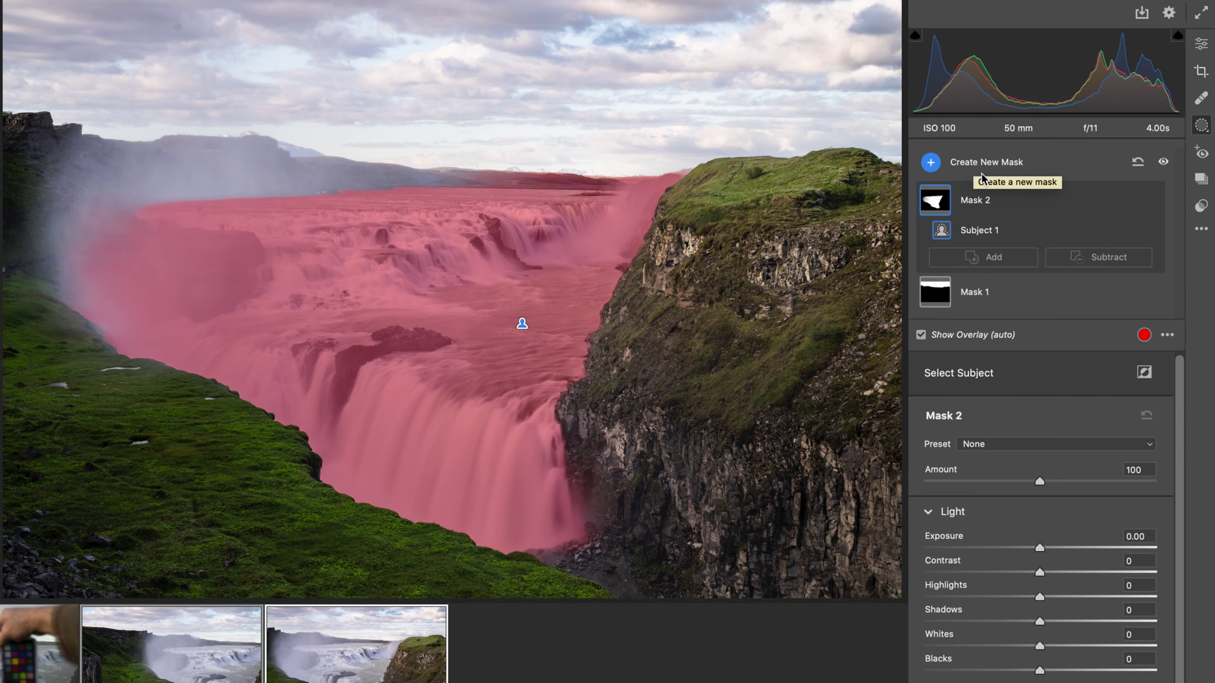
scroll(1037, 324, down, 1)
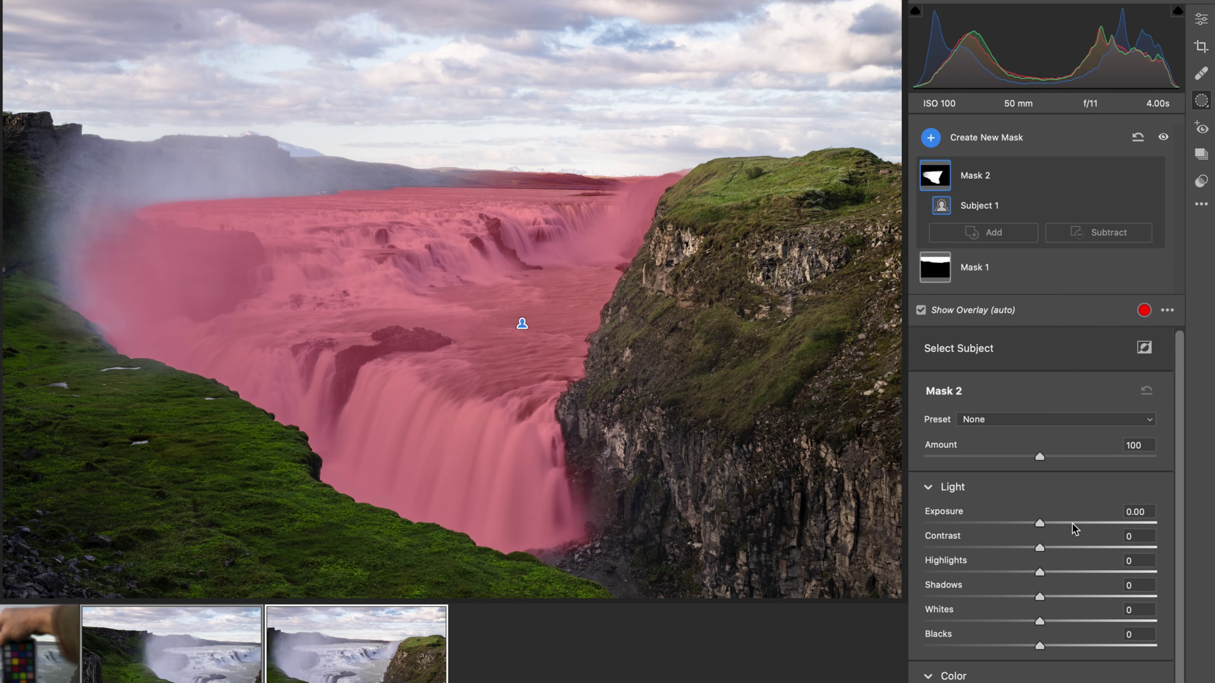
drag(1040, 526, 1046, 526)
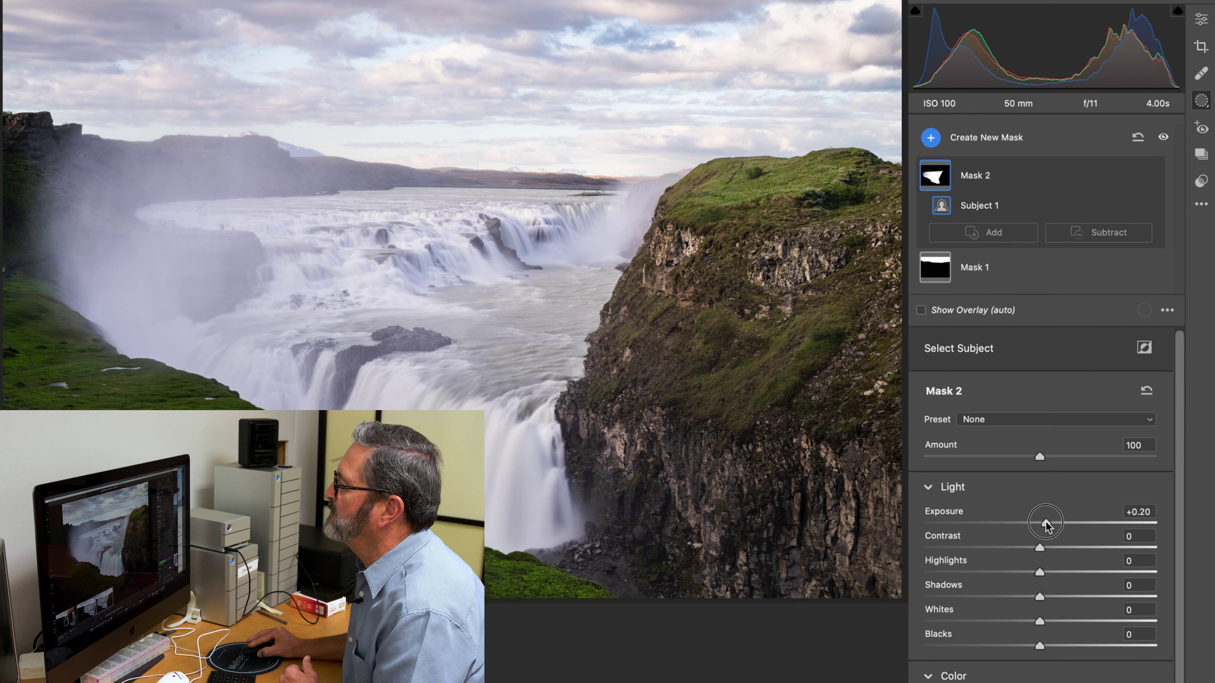
drag(1046, 527, 1062, 550)
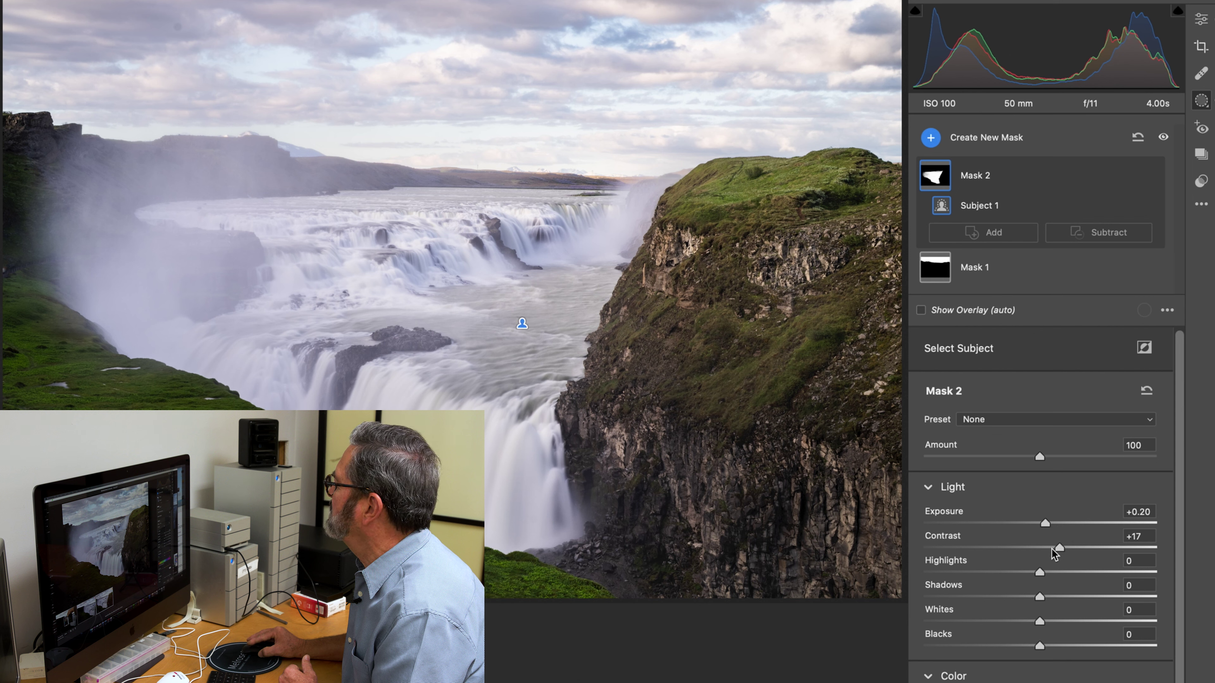
drag(1040, 573, 1034, 573)
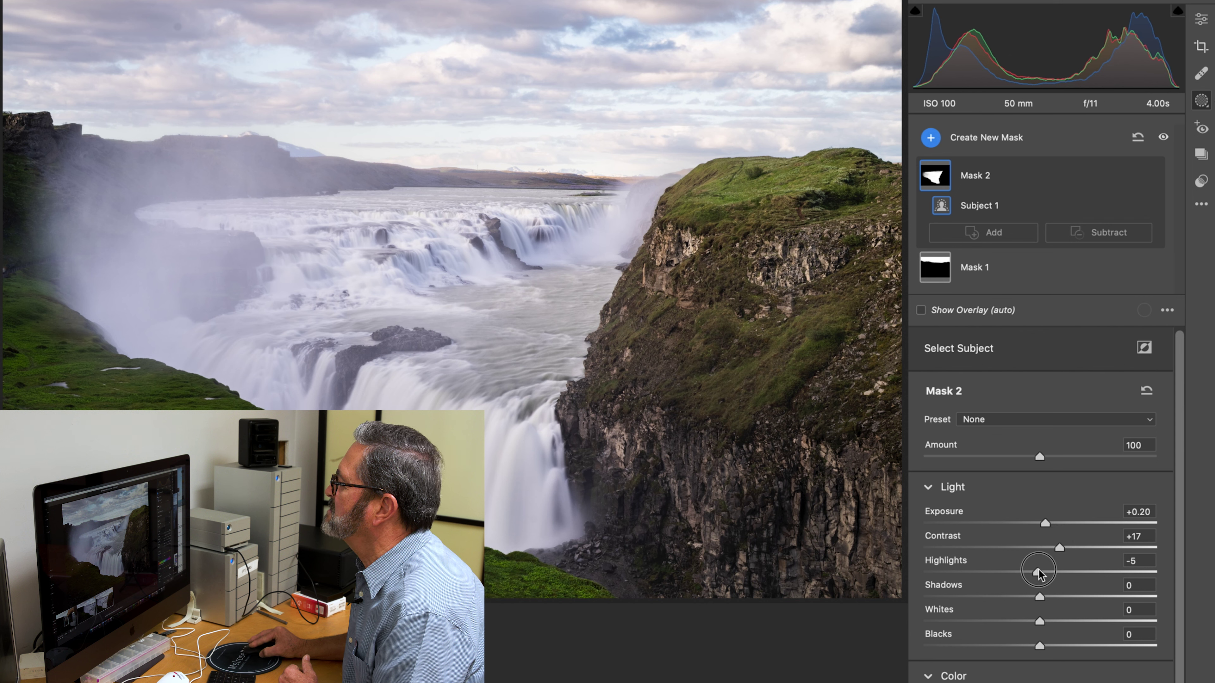
drag(1035, 573, 1018, 591)
Step: Set the waterfall mask's Shadows to -20 and Blacks to -36, then go to the next frame
scroll(1081, 593, down, 1)
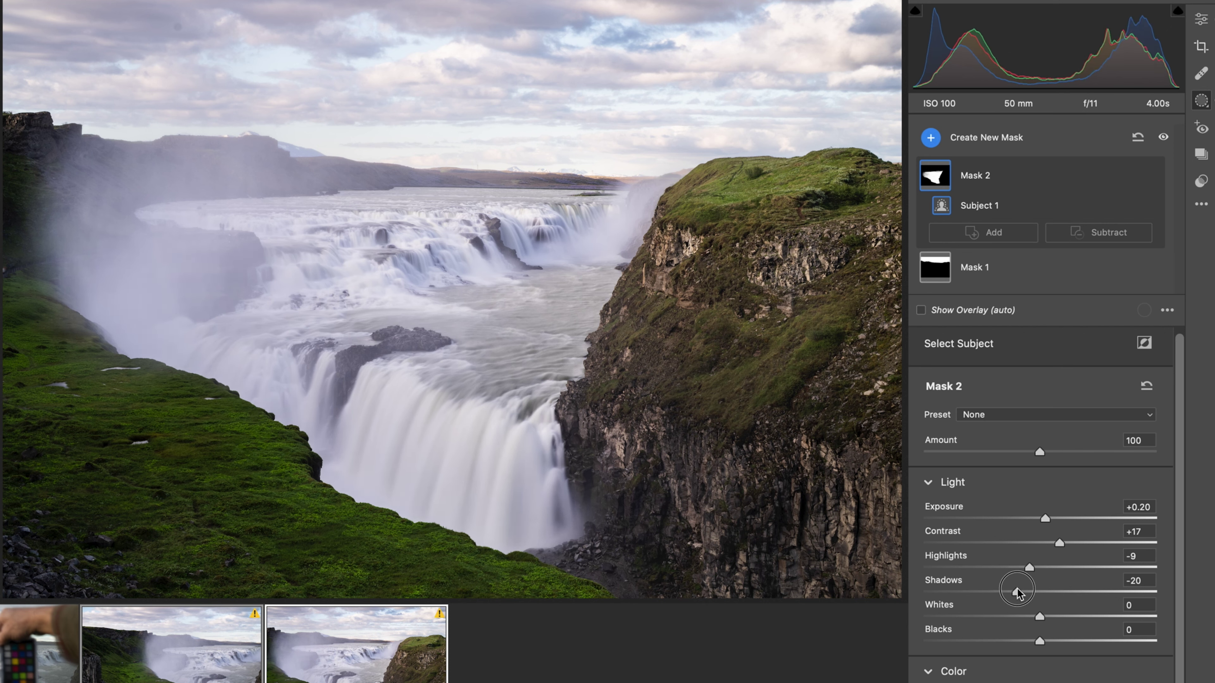
drag(1042, 641, 1043, 641)
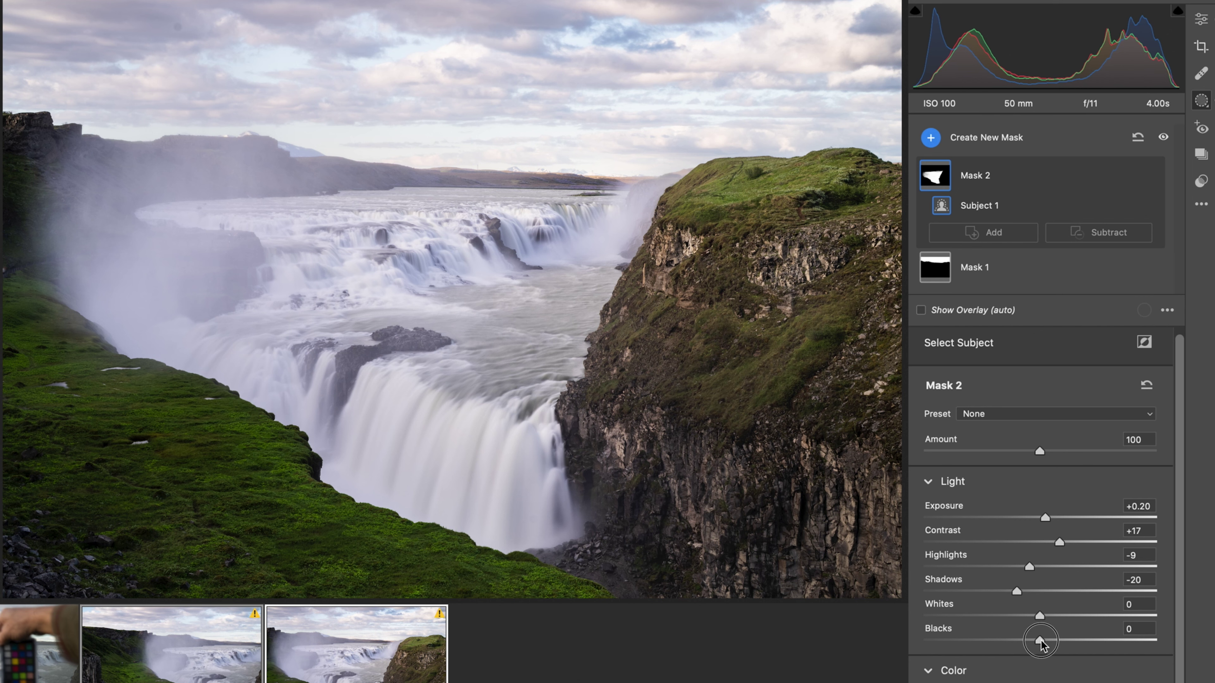
drag(1041, 643, 982, 640)
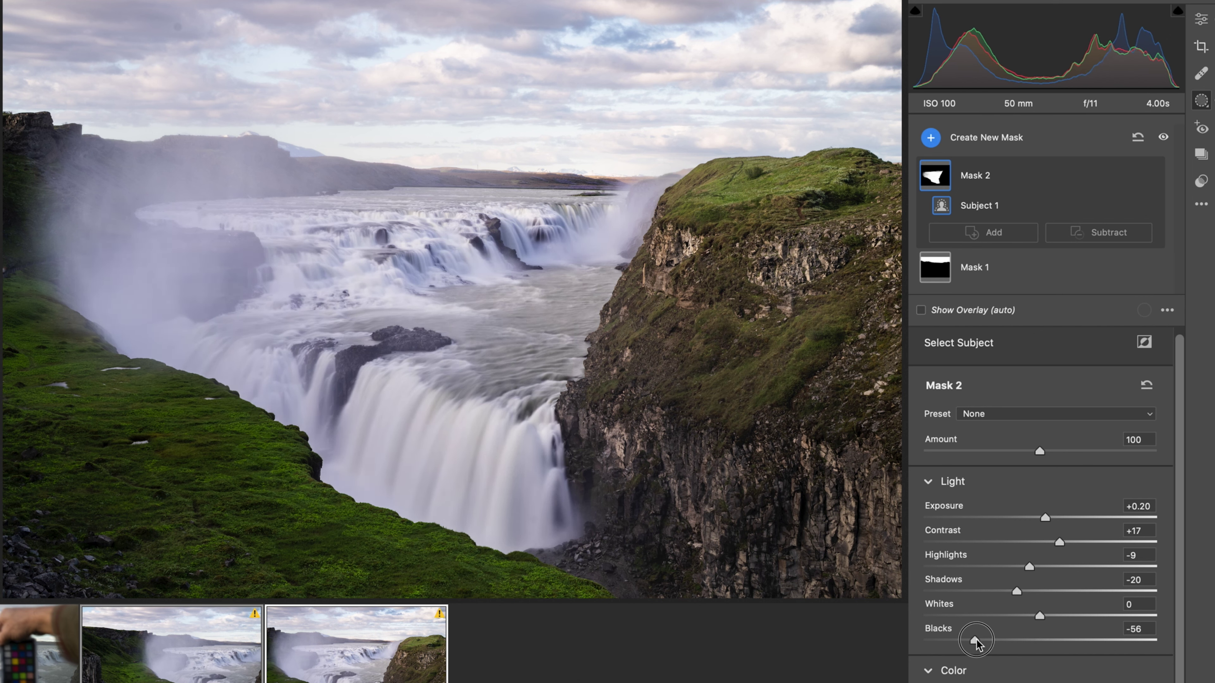
drag(962, 639, 1000, 642)
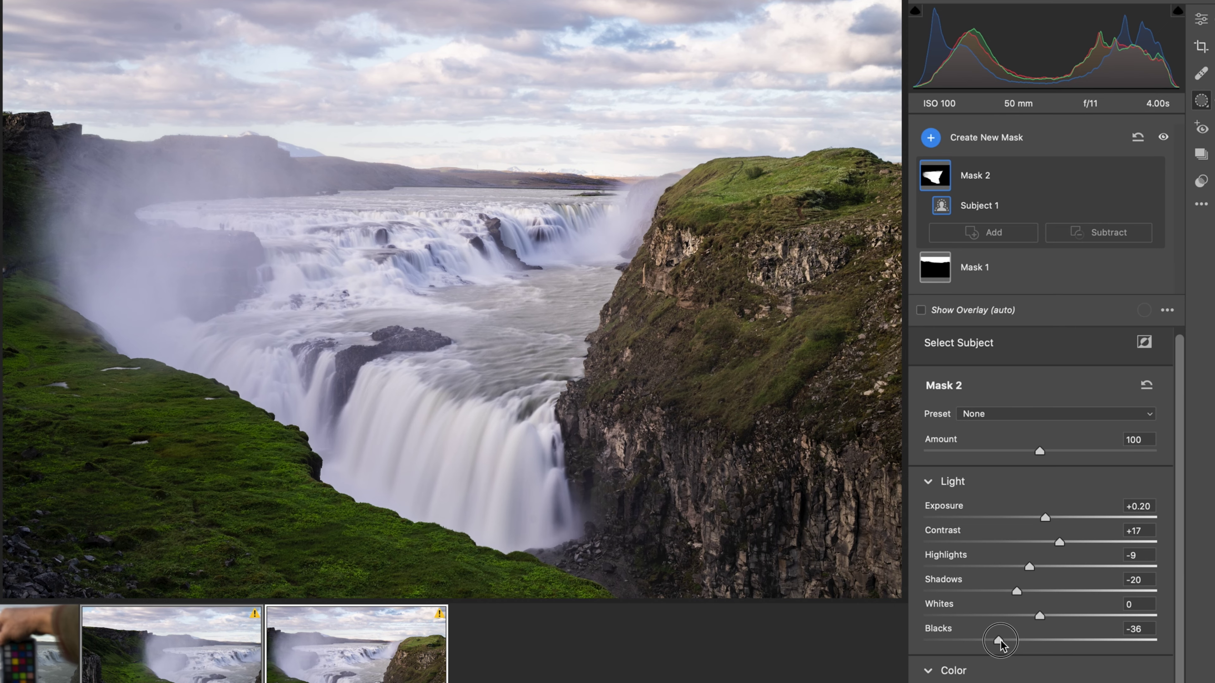
key(Escape)
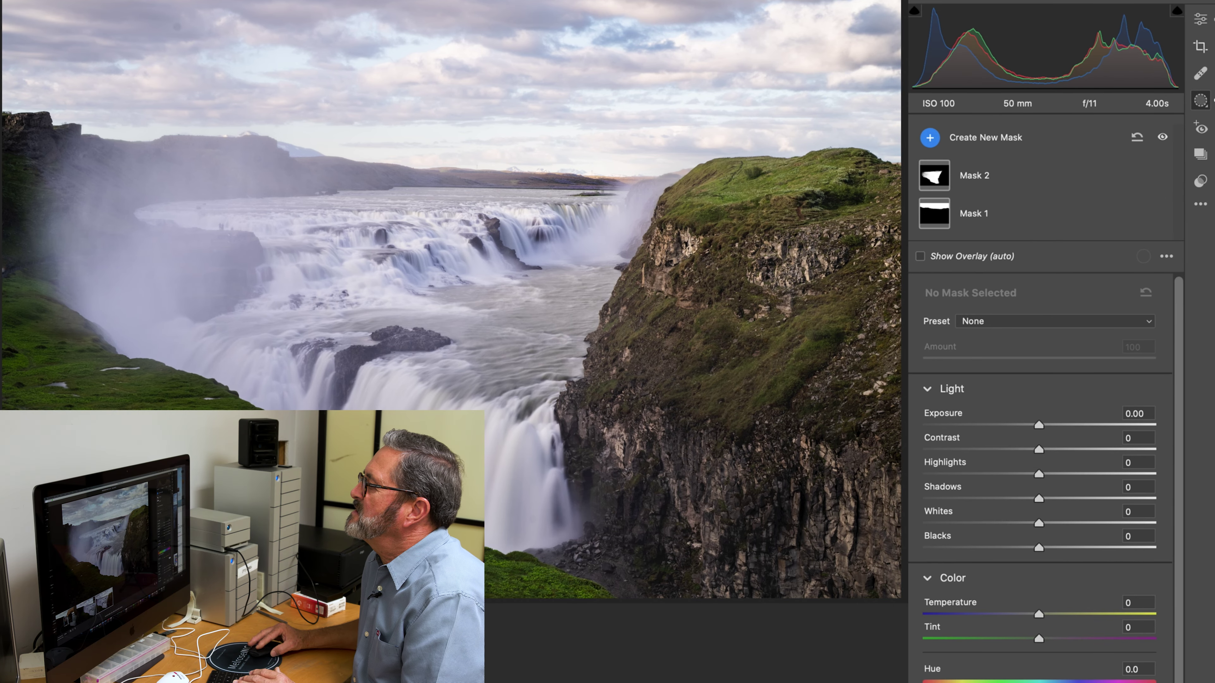
key(Right)
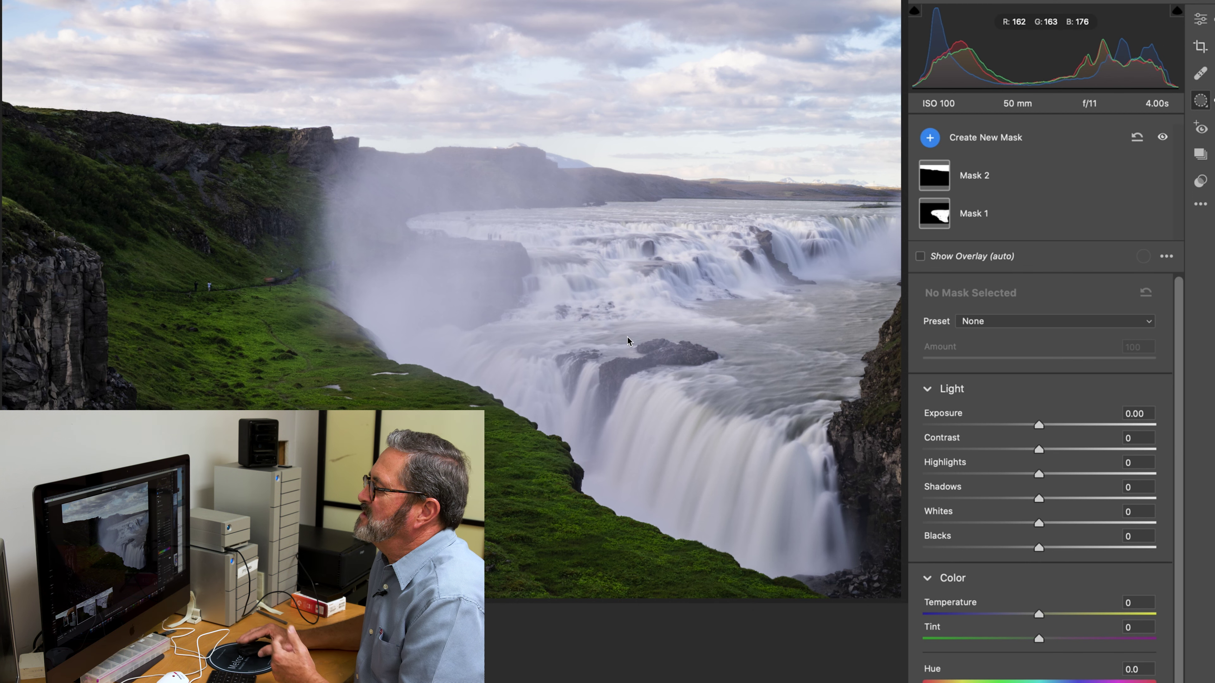
Step: Show Mask 1's coverage and flip between the panorama frames to compare them
click(997, 213)
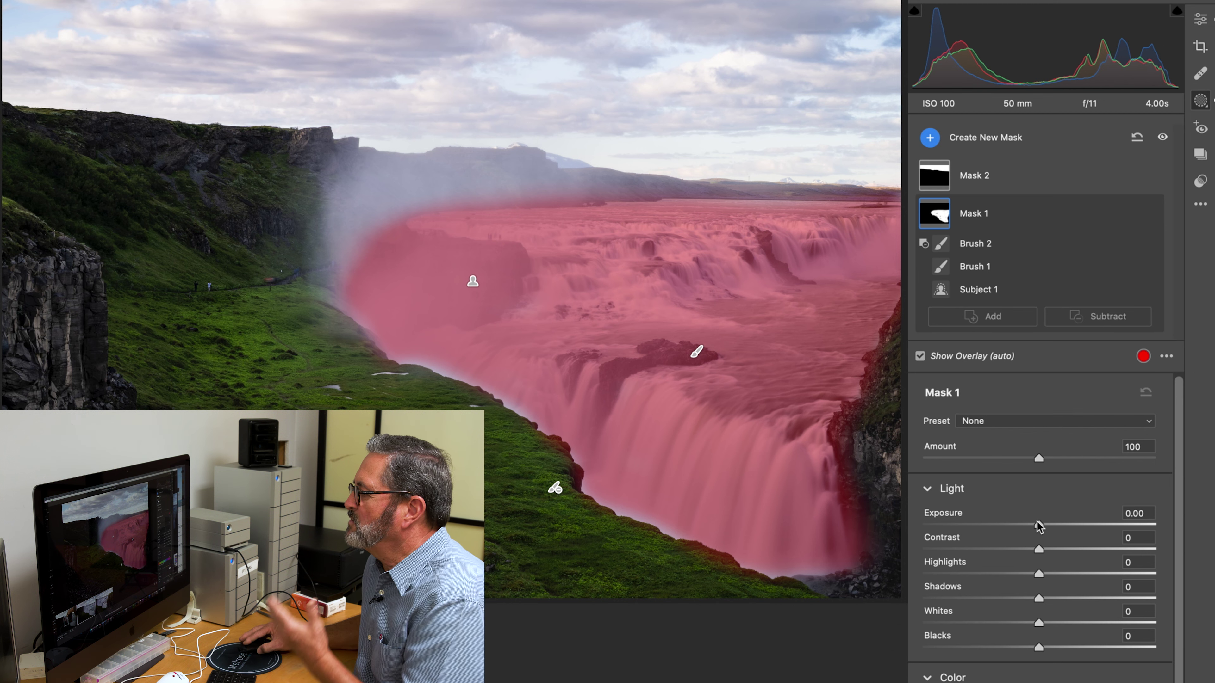
key(Right)
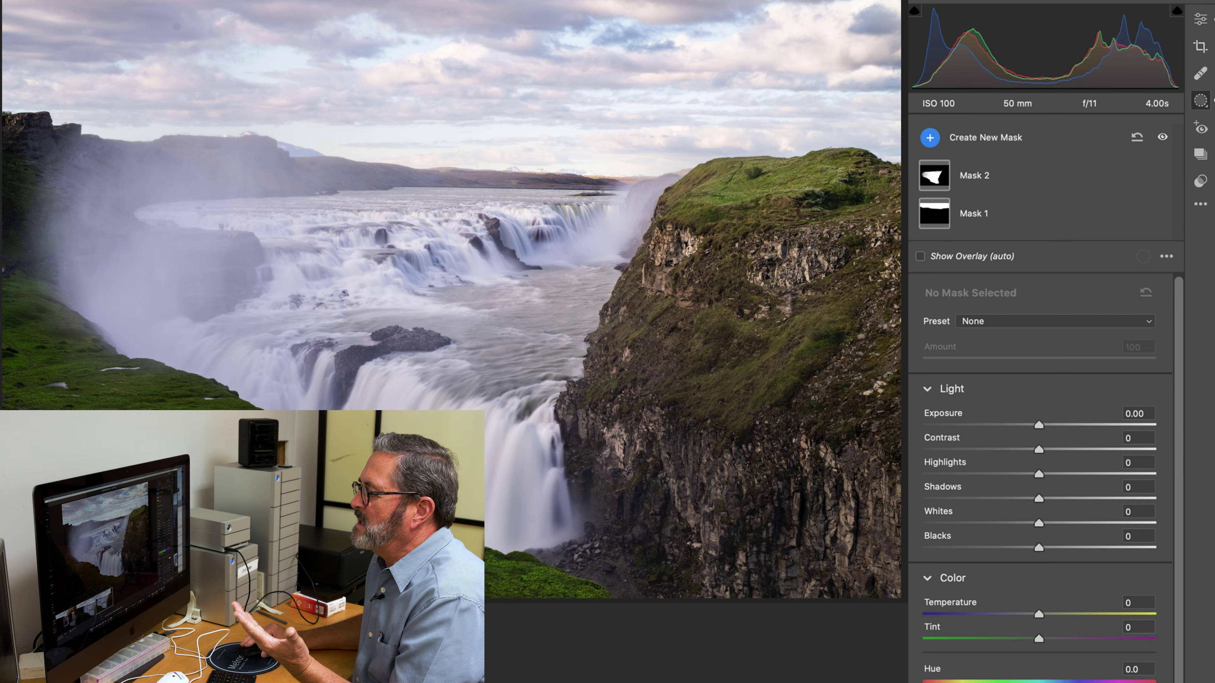
key(Right)
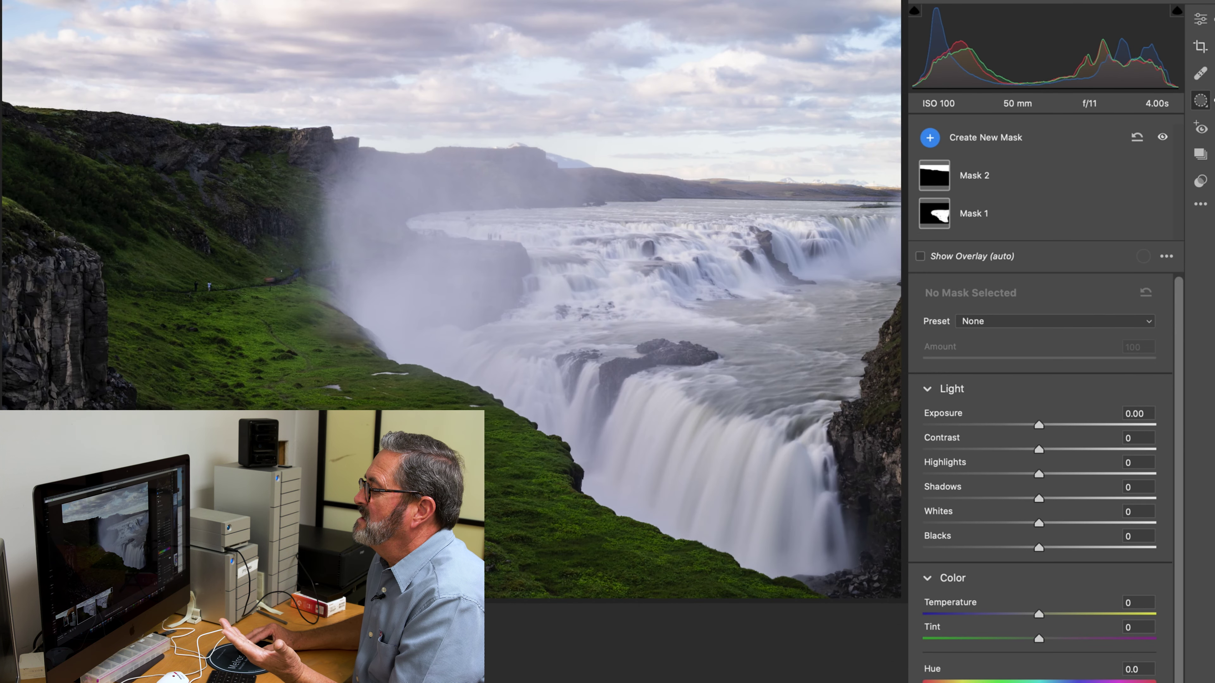
key(Right)
key(Left)
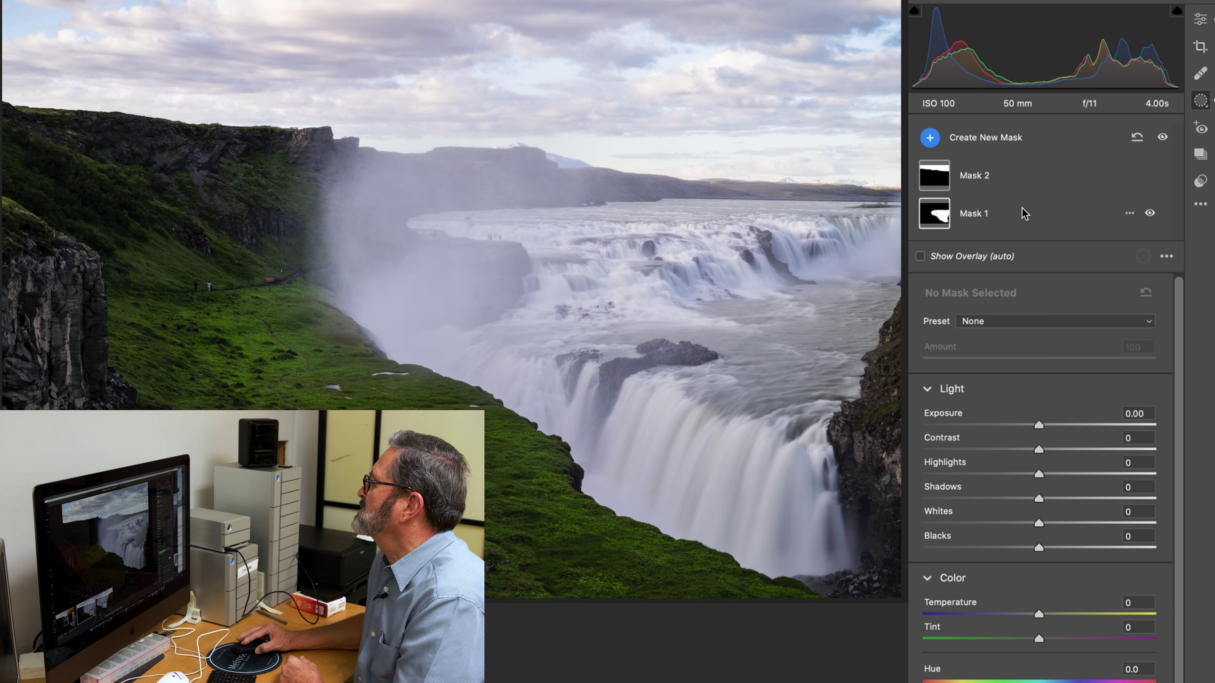
Step: Set Mask 1 to Exposure +0.25, Contrast +25, Highlights +2, Shadows -21, with darker blacks
click(1022, 218)
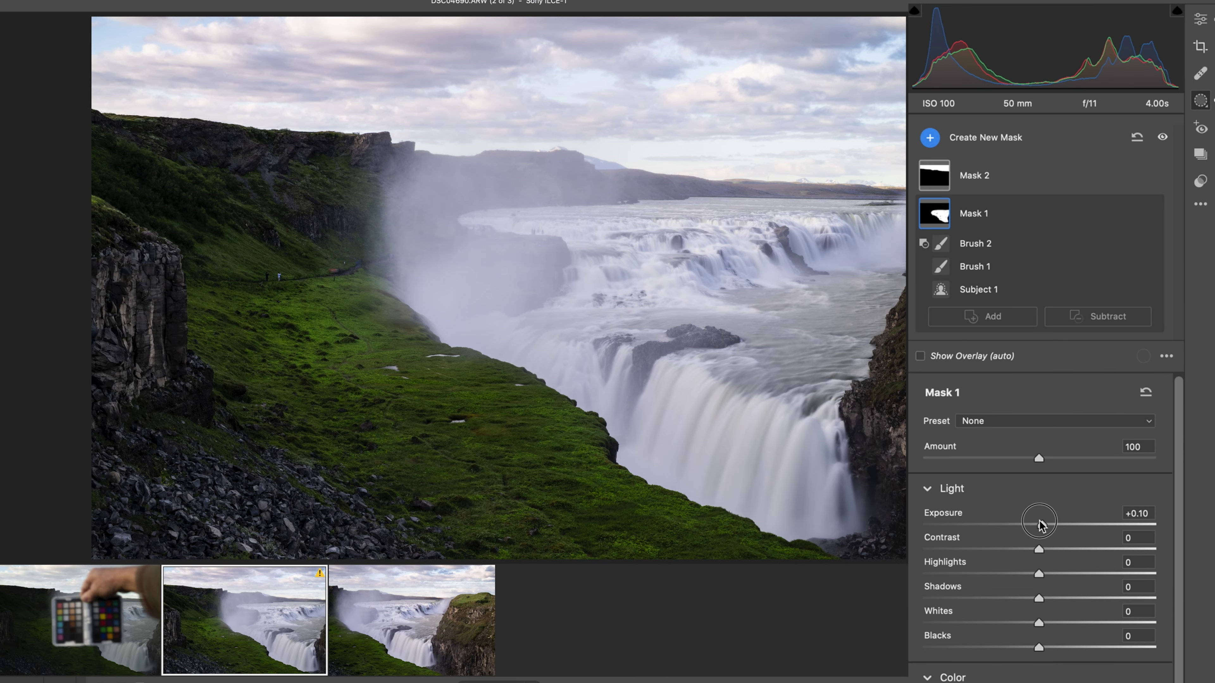
drag(1040, 525, 1043, 524)
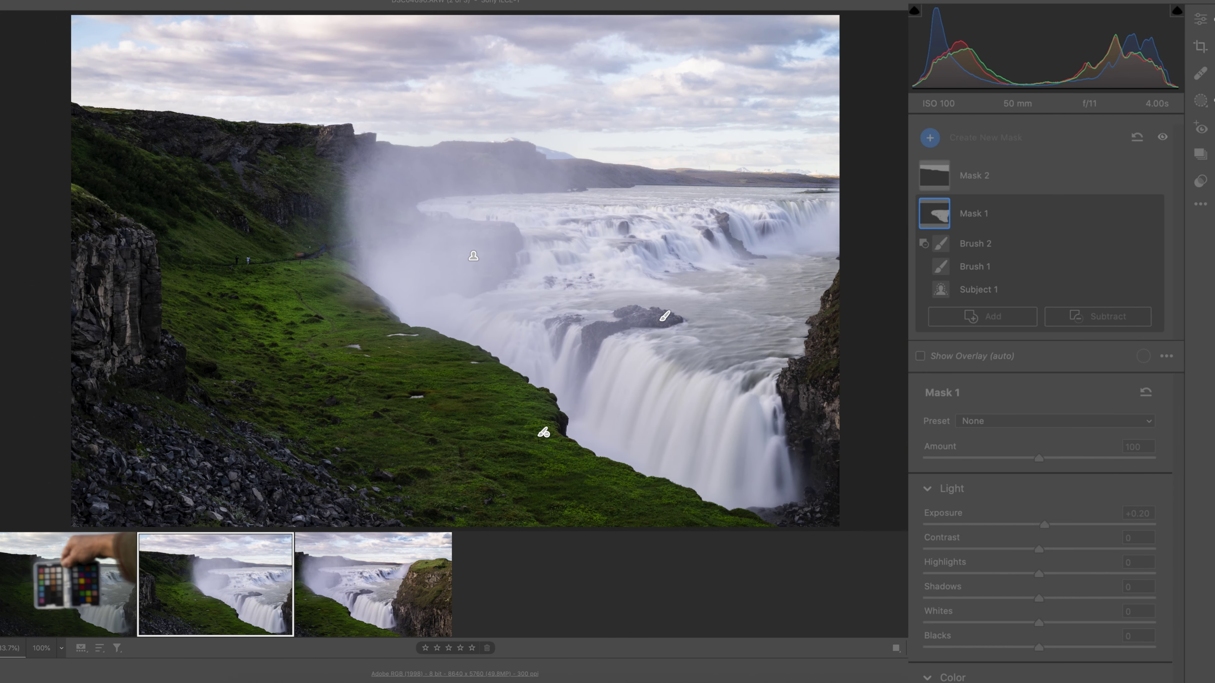
drag(1043, 524, 1041, 574)
drag(1039, 599, 1015, 598)
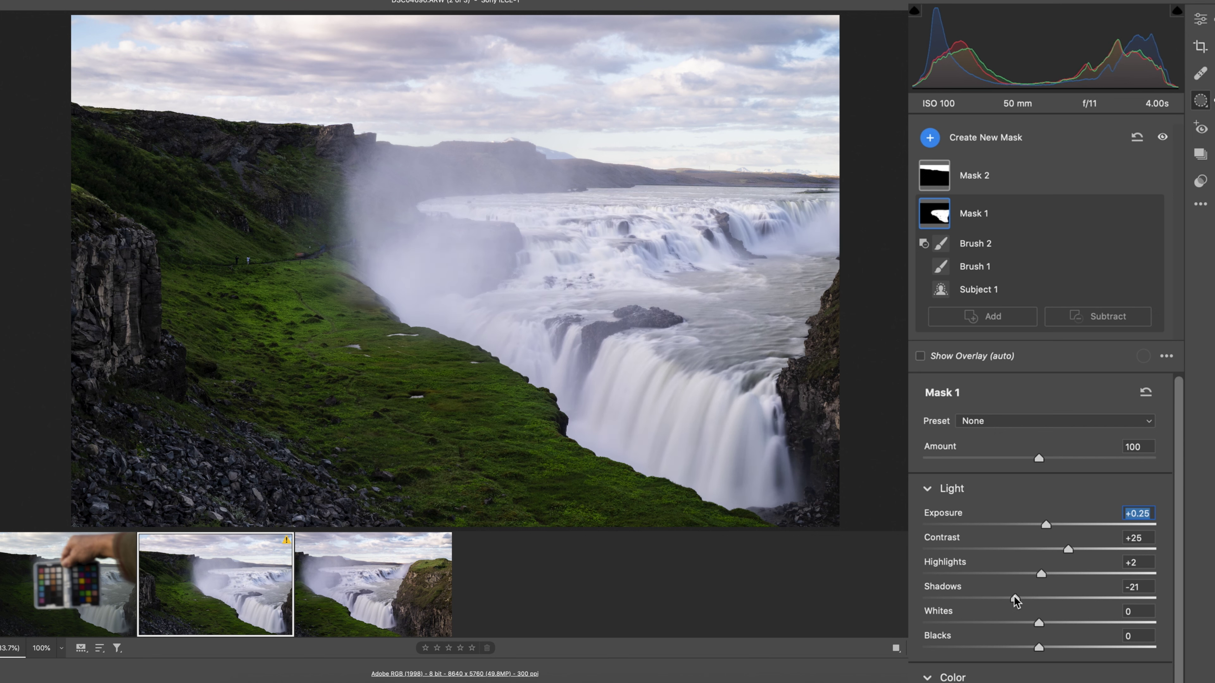
drag(1038, 647, 984, 644)
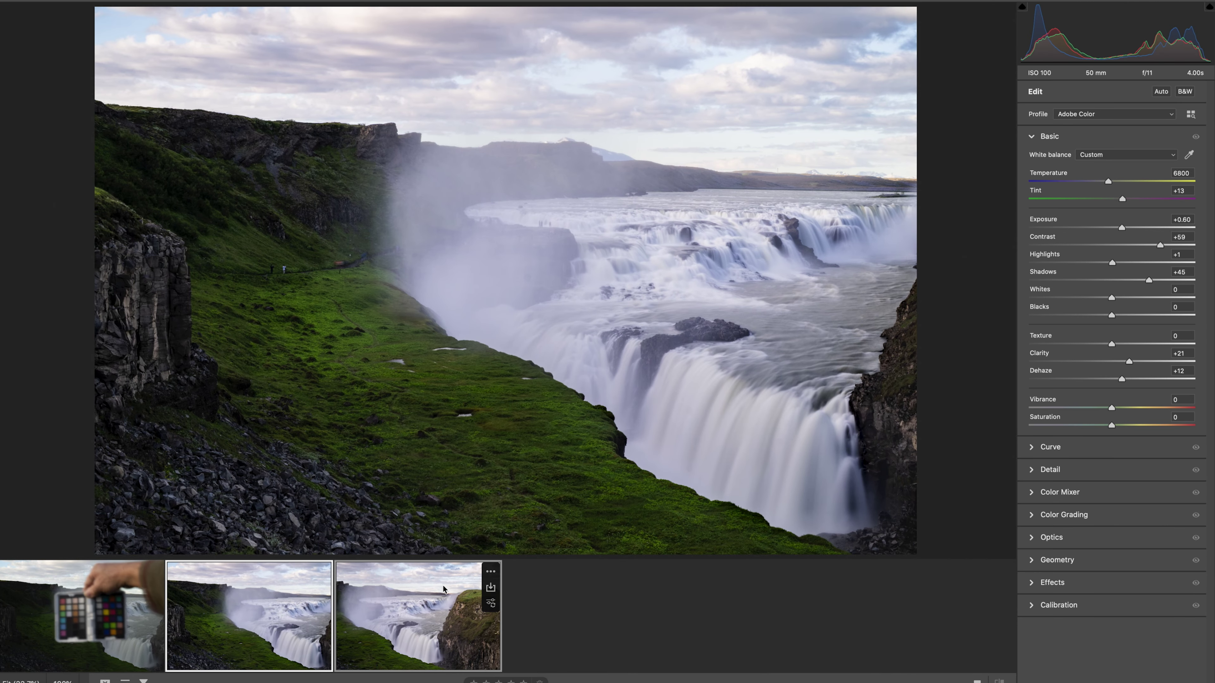
Step: Save the frames as maximum-quality JPEGs named with the Godafoss Pano prefix
click(490, 573)
mouse_move(598, 565)
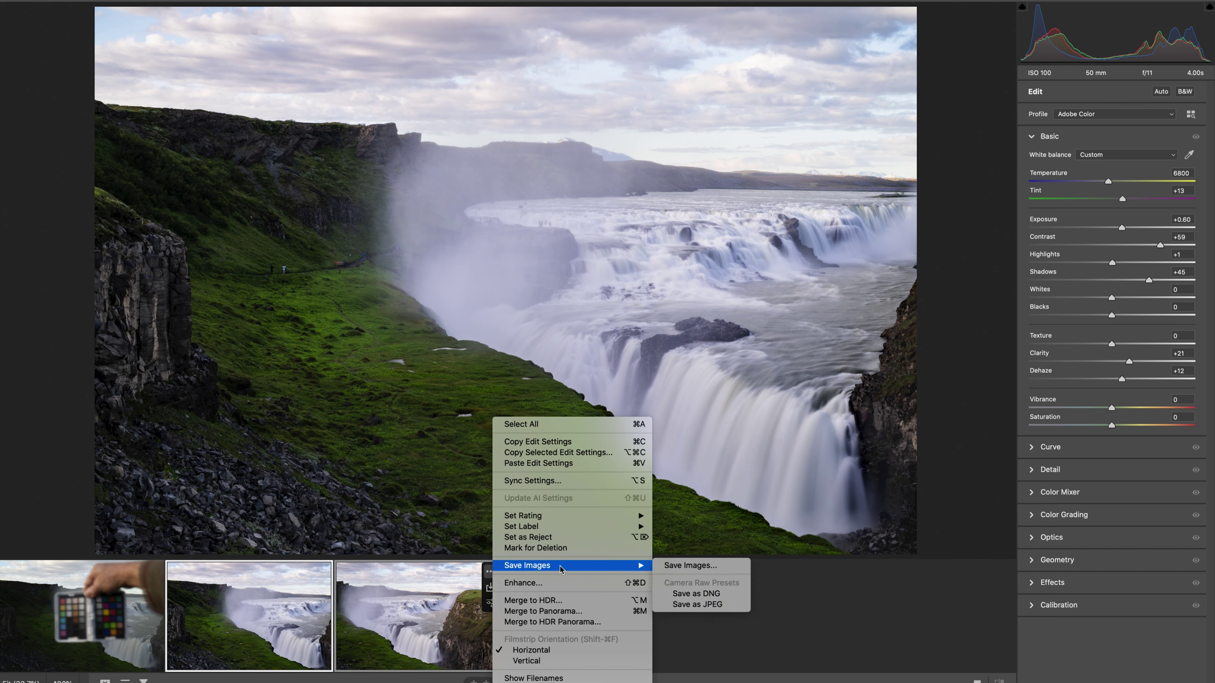
click(695, 569)
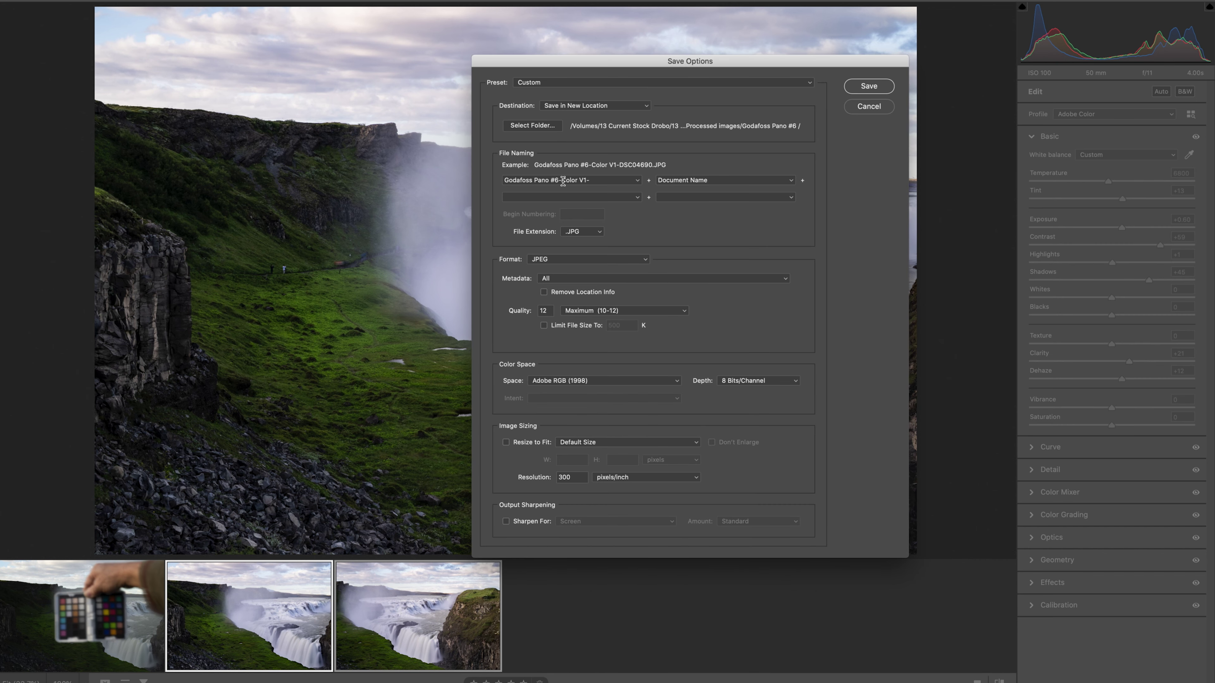
key(BackSpace)
key(Return)
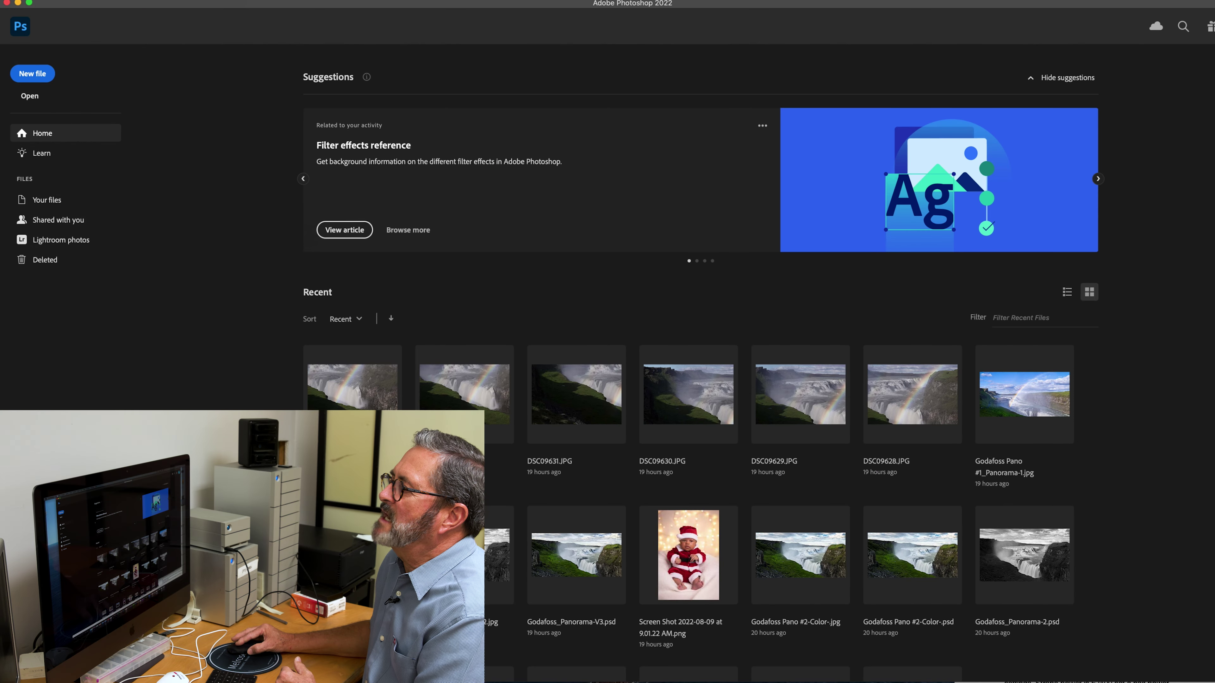
Step: Photomerge the two V3 waterfall JPEGs and crop the panorama to 11810 x 5702 px
click(14, 1)
mouse_move(95, 239)
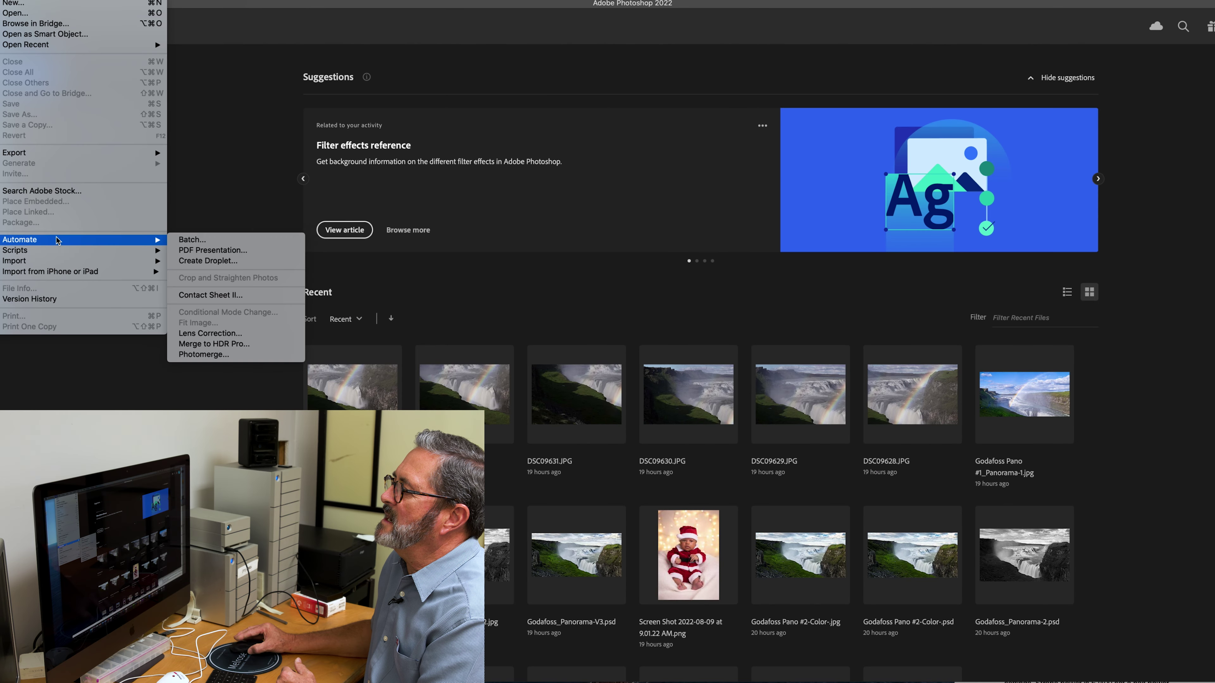
click(203, 354)
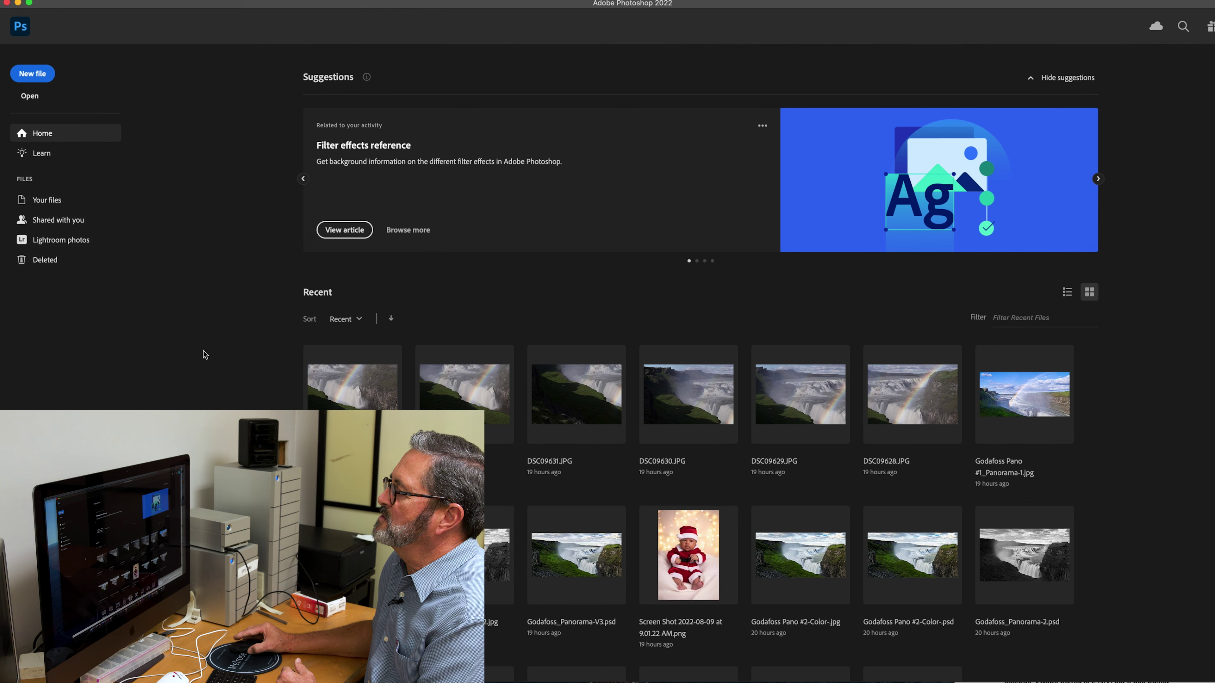
click(720, 279)
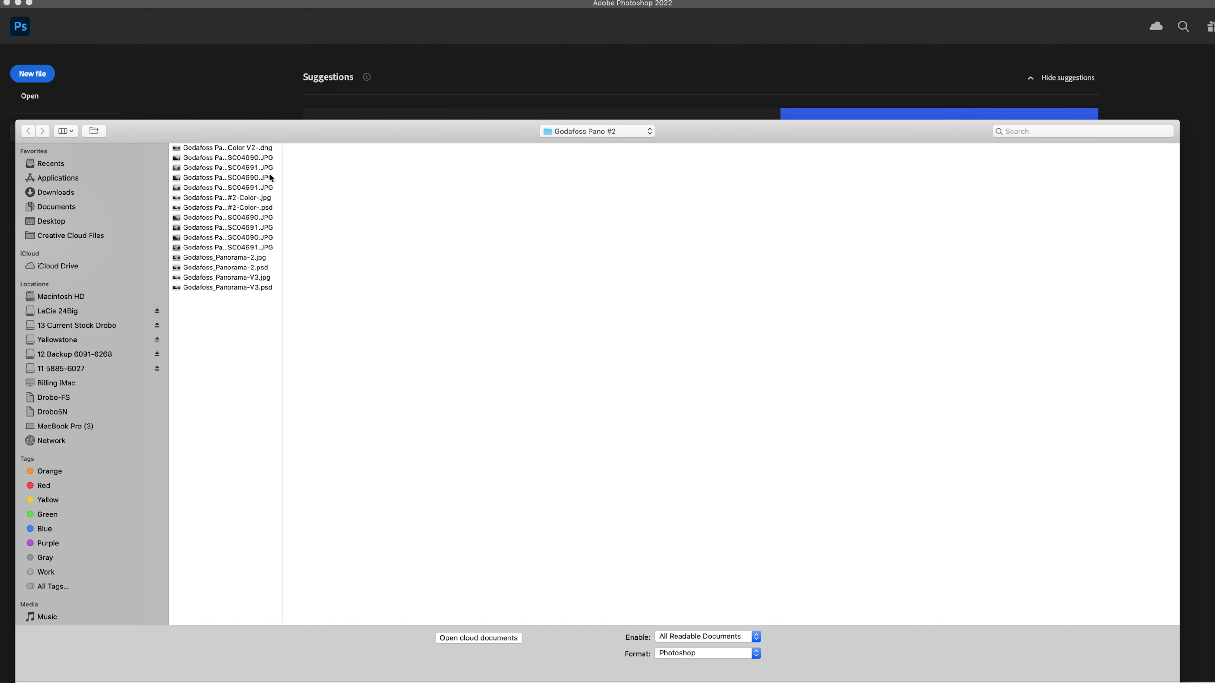
drag(282, 185, 481, 206)
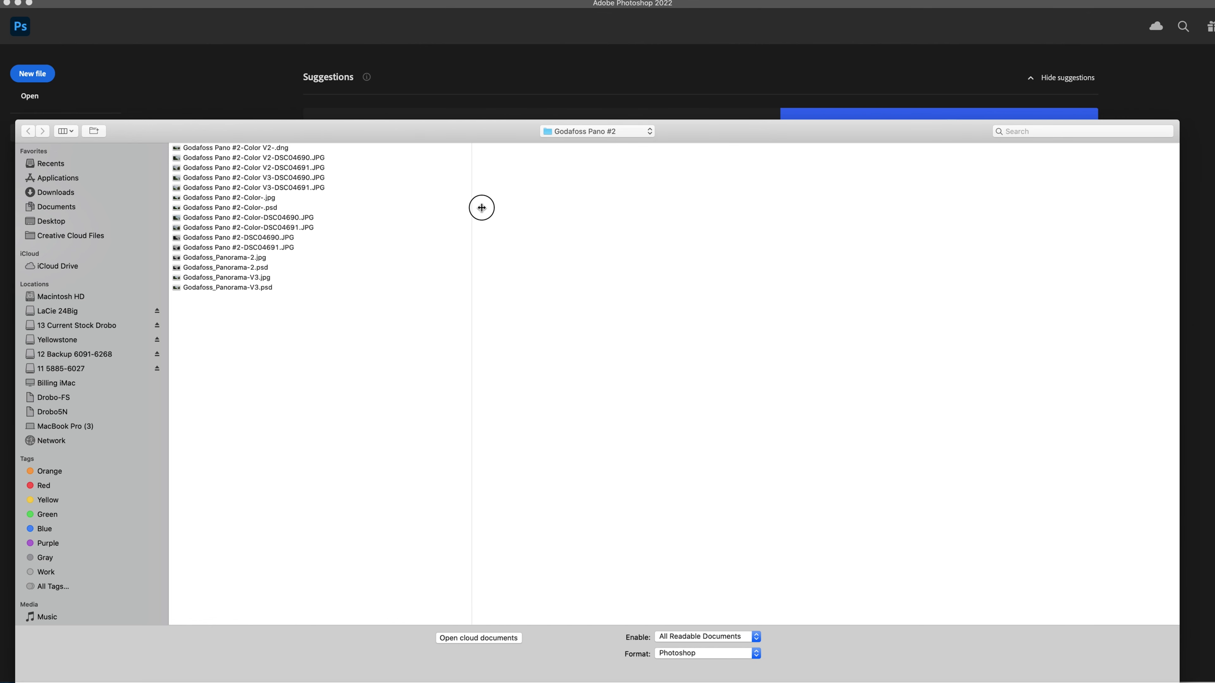
click(327, 178)
shift+click(329, 188)
key(Return)
key(Return)
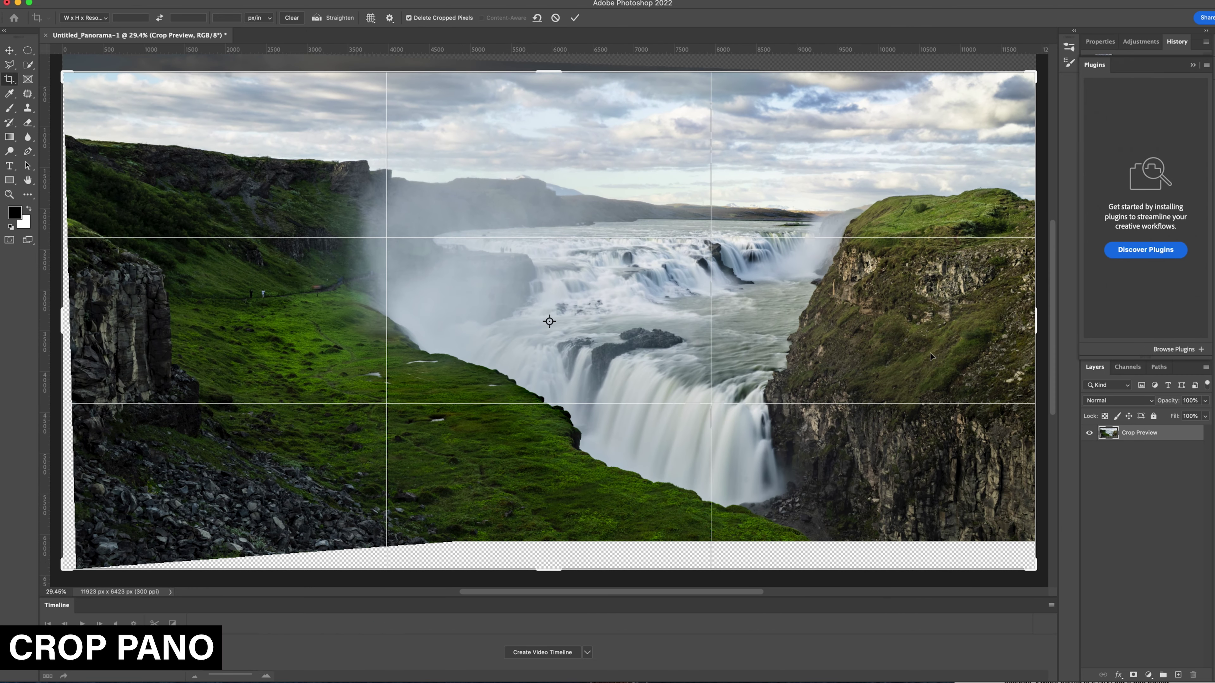
drag(549, 570, 556, 556)
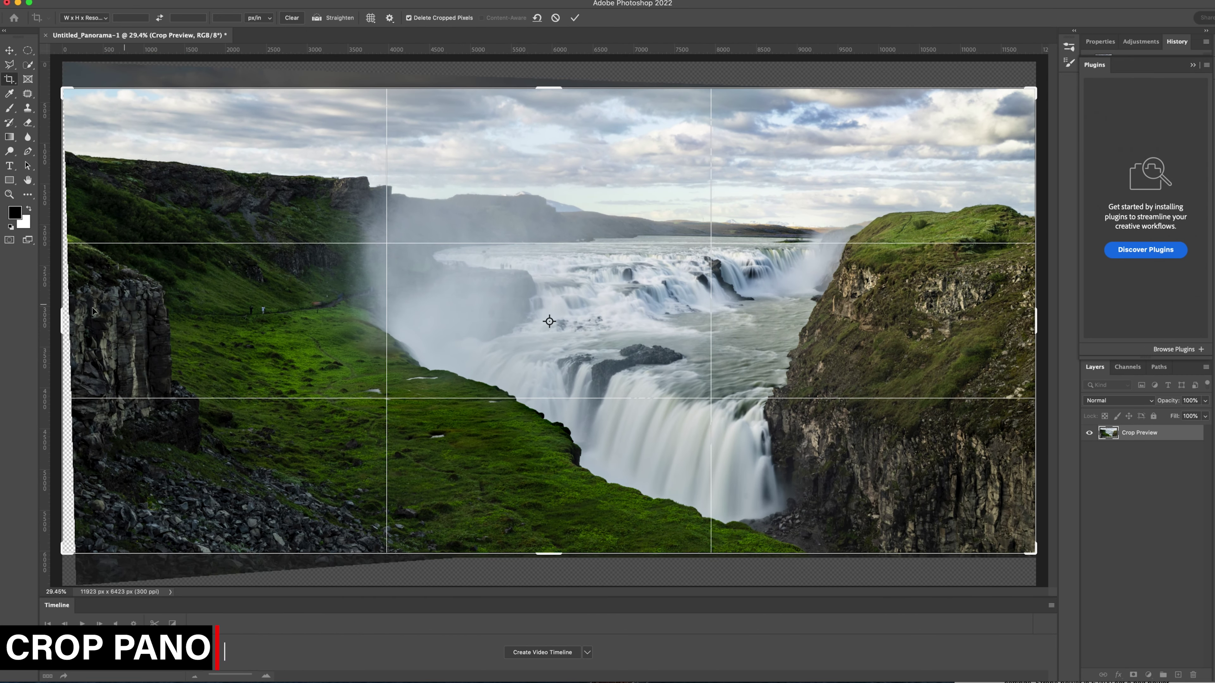
mouse_move(62, 320)
mouse_down()
mouse_move(176, 317)
mouse_move(77, 303)
mouse_up()
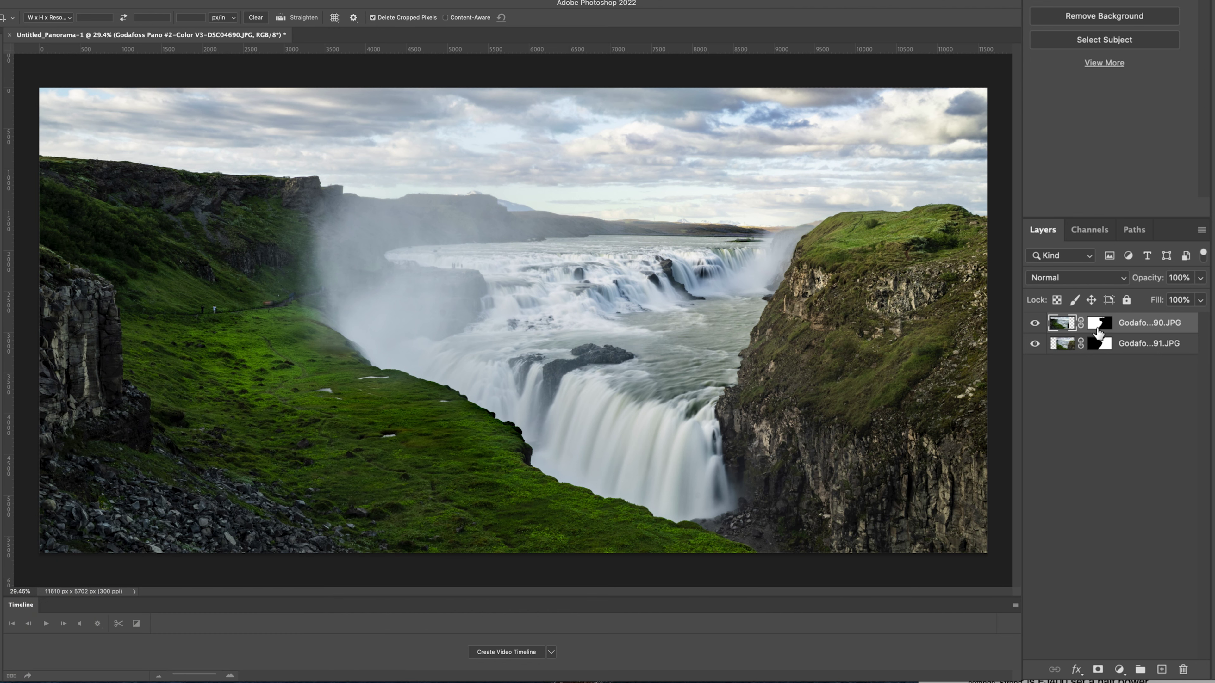
Step: Add a Curves adjustment layer and lift its midtone point slightly upward
click(1120, 669)
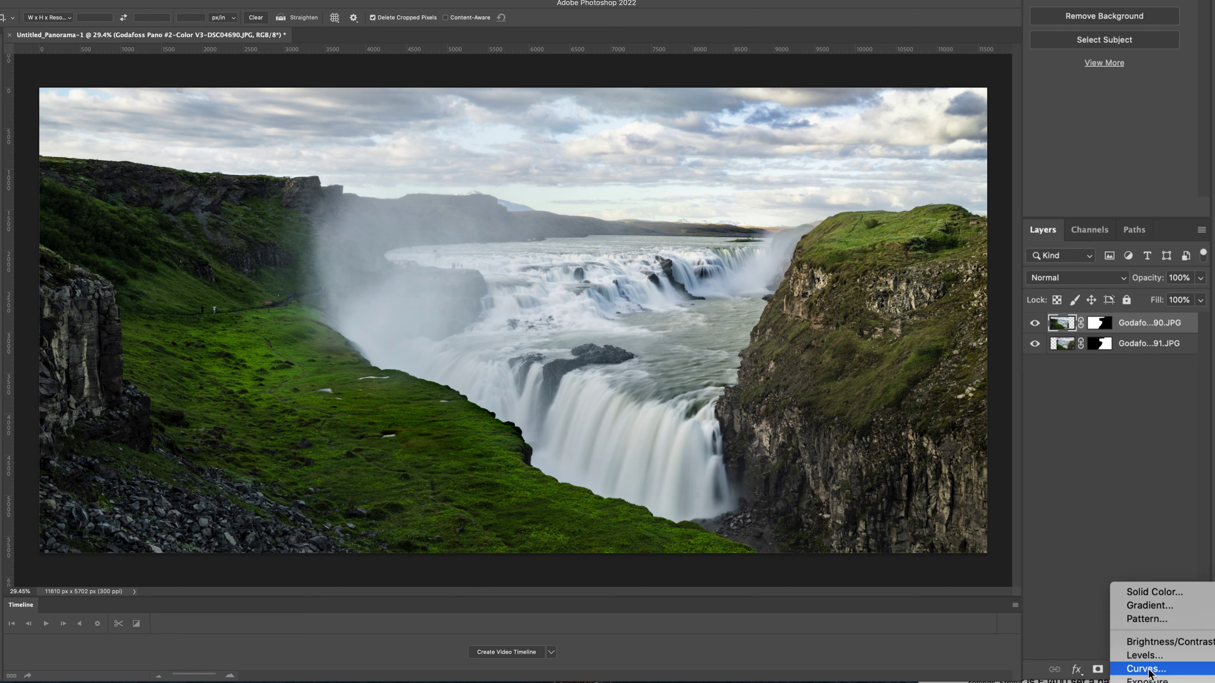
click(1147, 671)
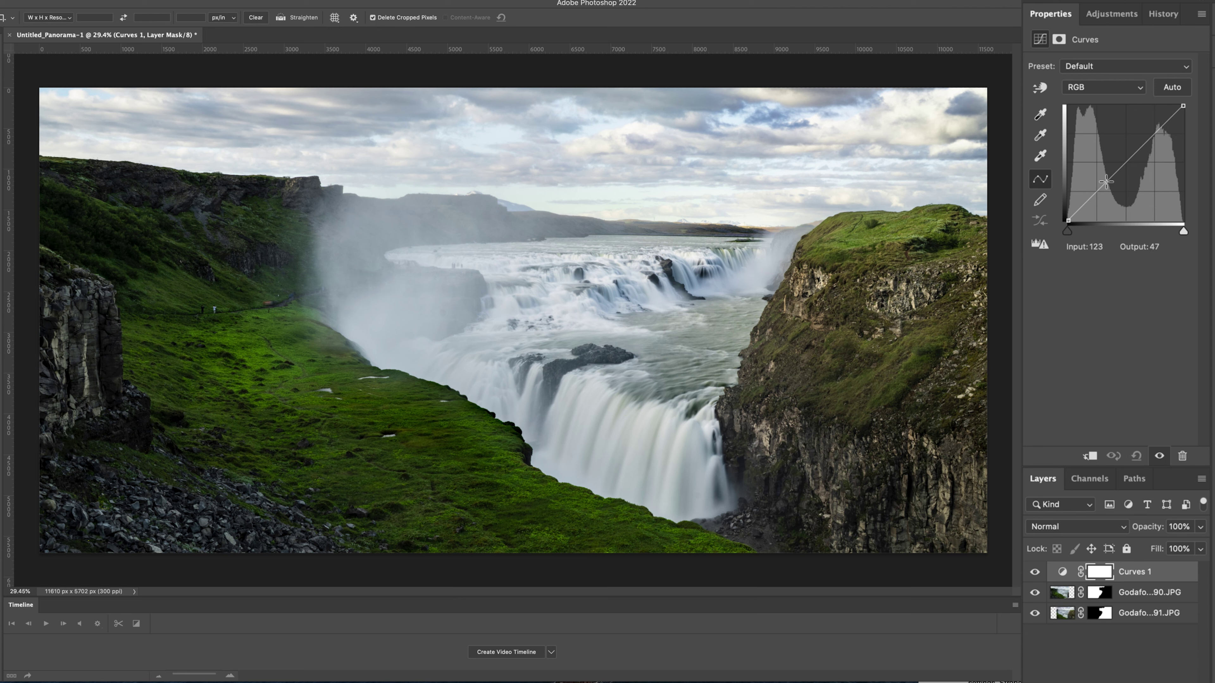
click(1102, 187)
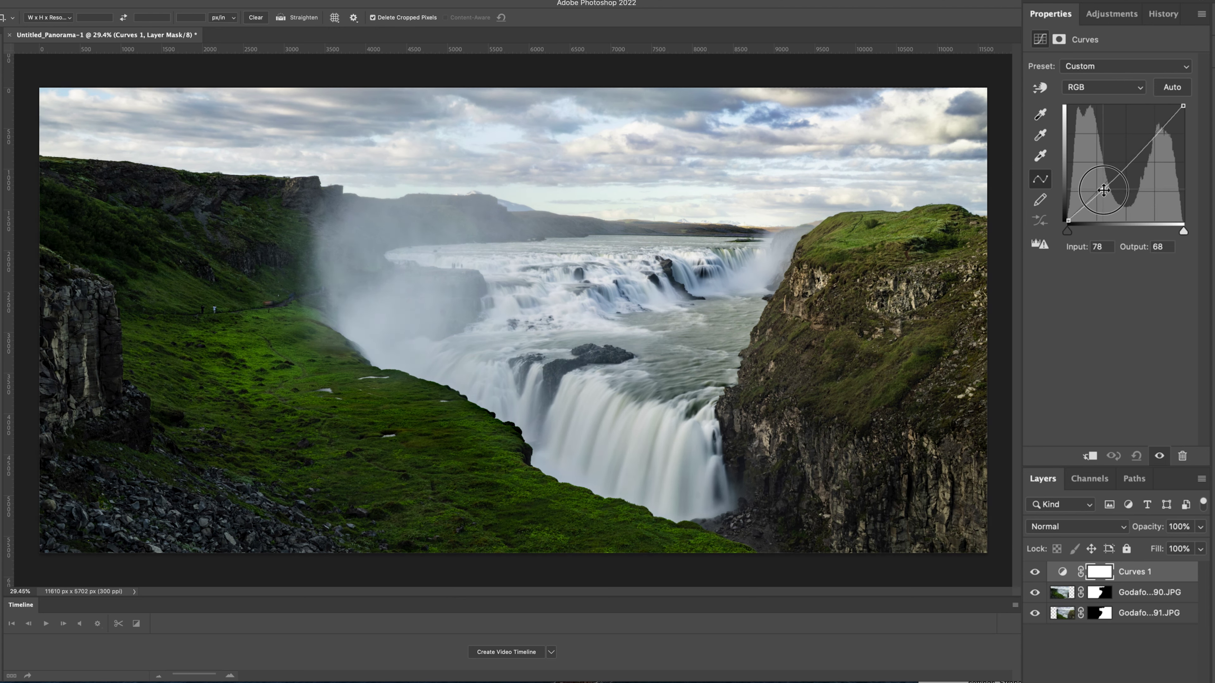
drag(1103, 188, 1120, 161)
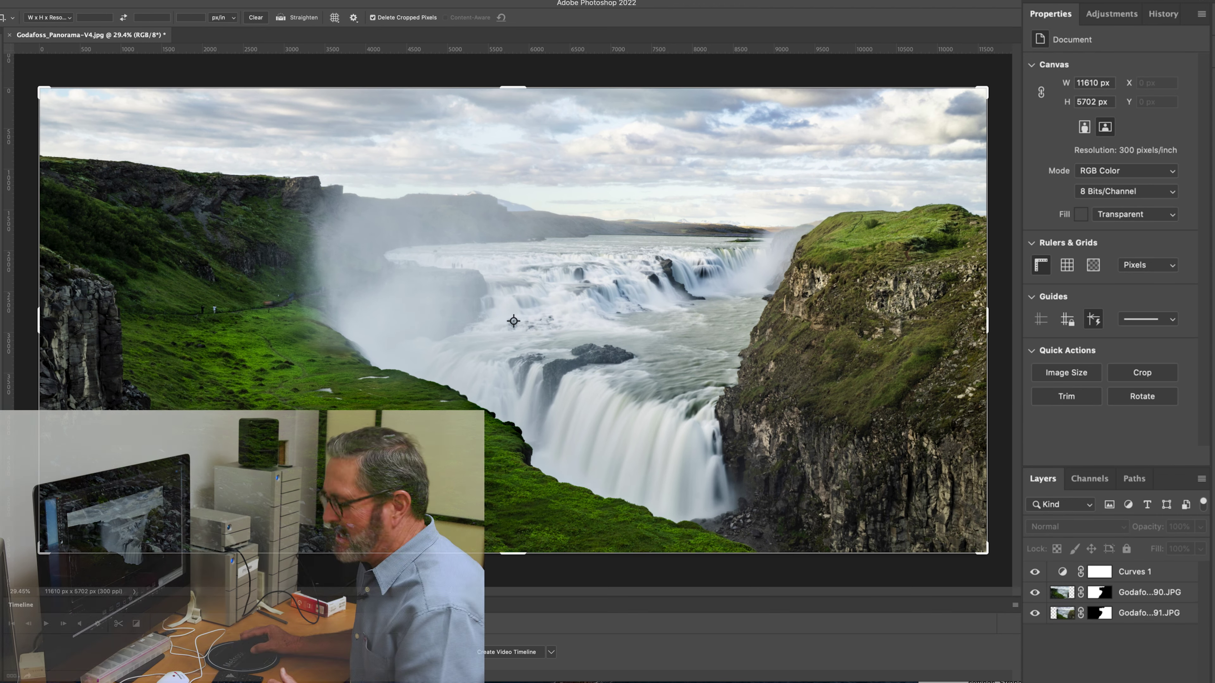
Step: Save a JPEG copy named Godafoss_Panorama-V4 copy.jpg at quality 12 (Maximum)
key(shift+super+s)
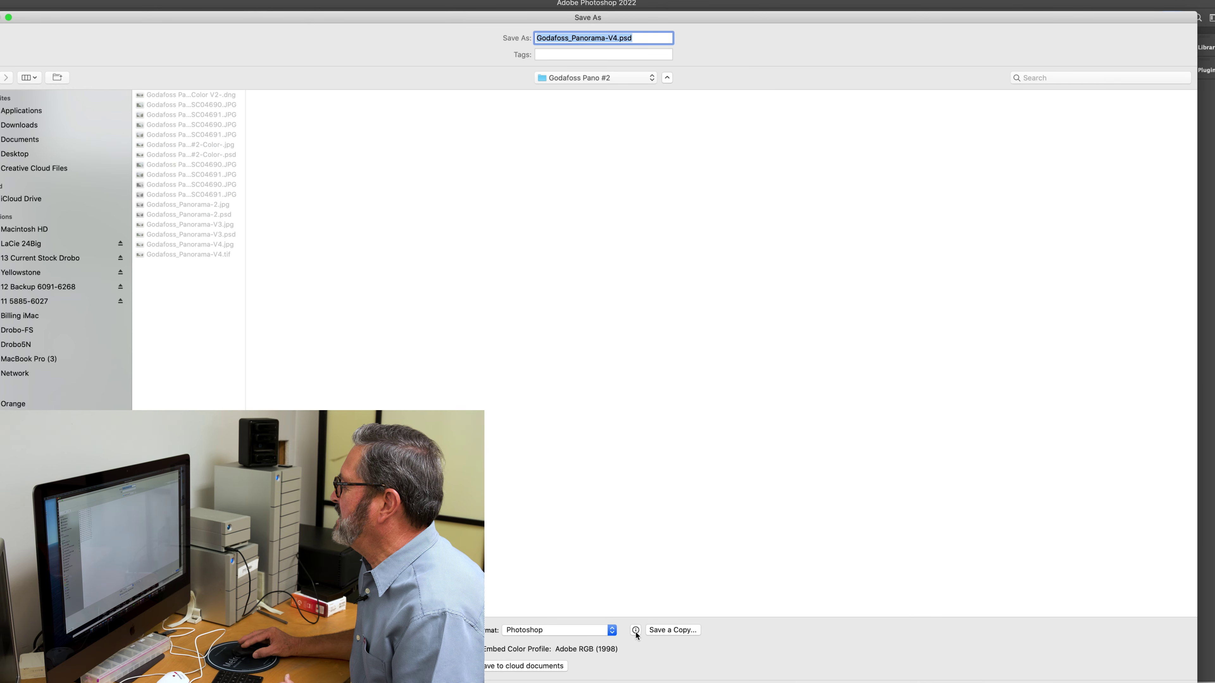
click(673, 630)
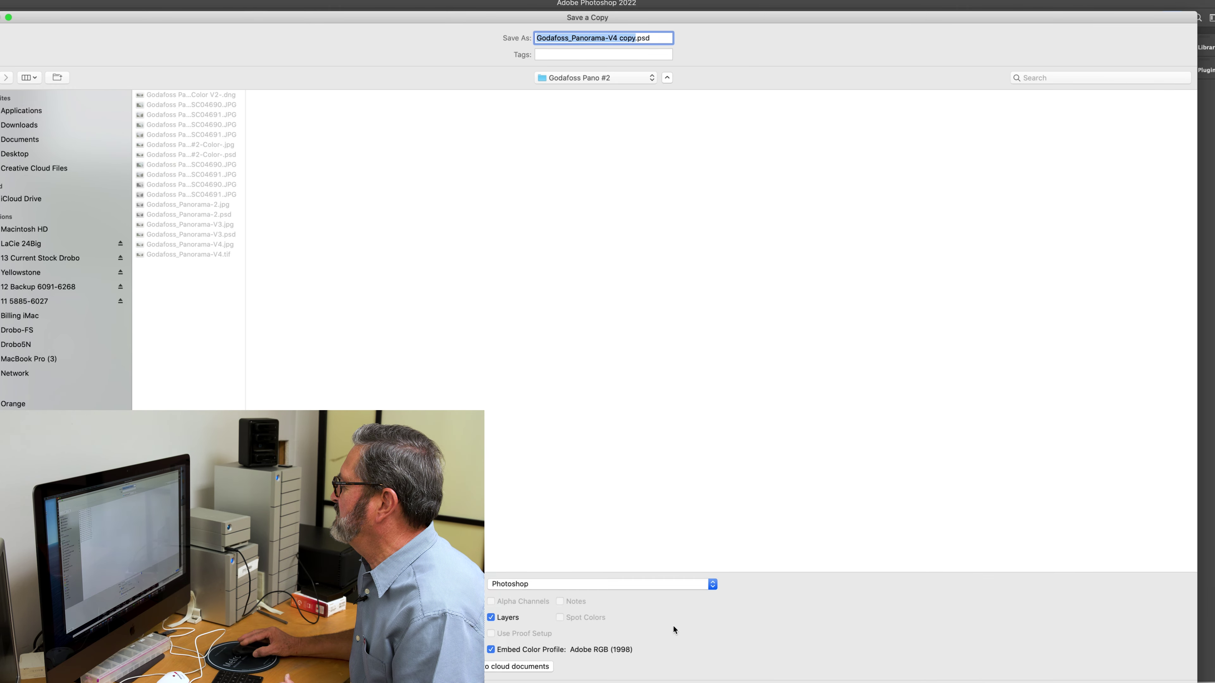
click(583, 582)
click(543, 656)
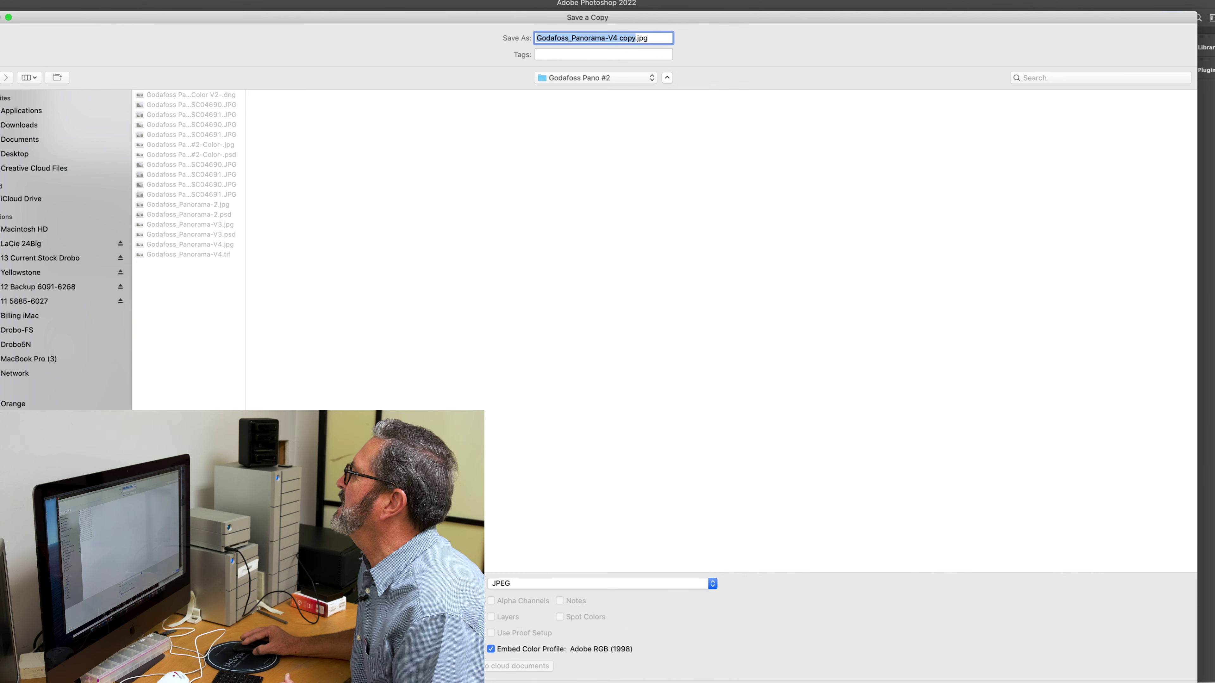
key(Return)
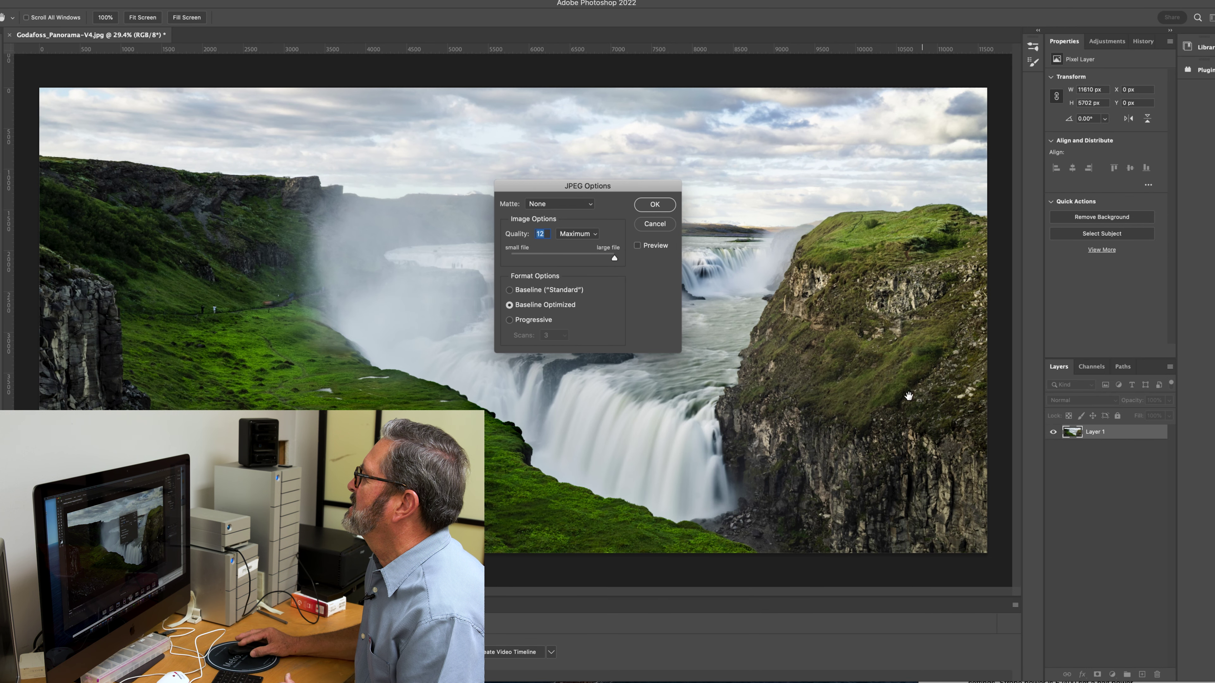
click(655, 205)
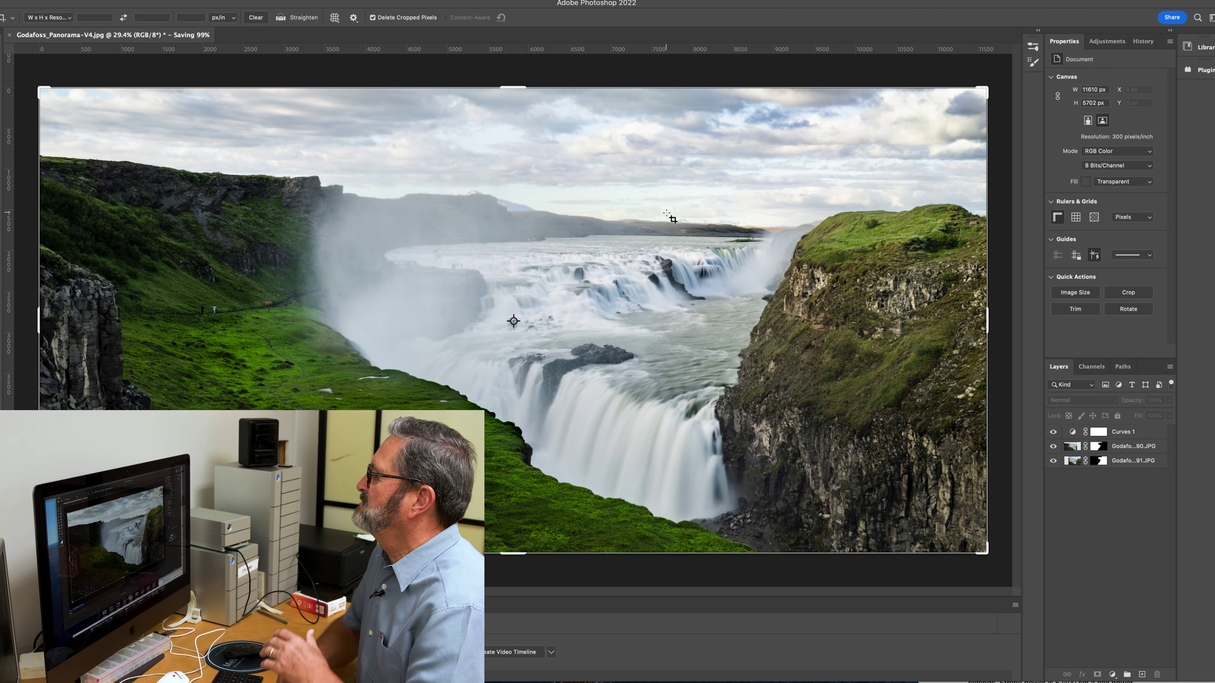